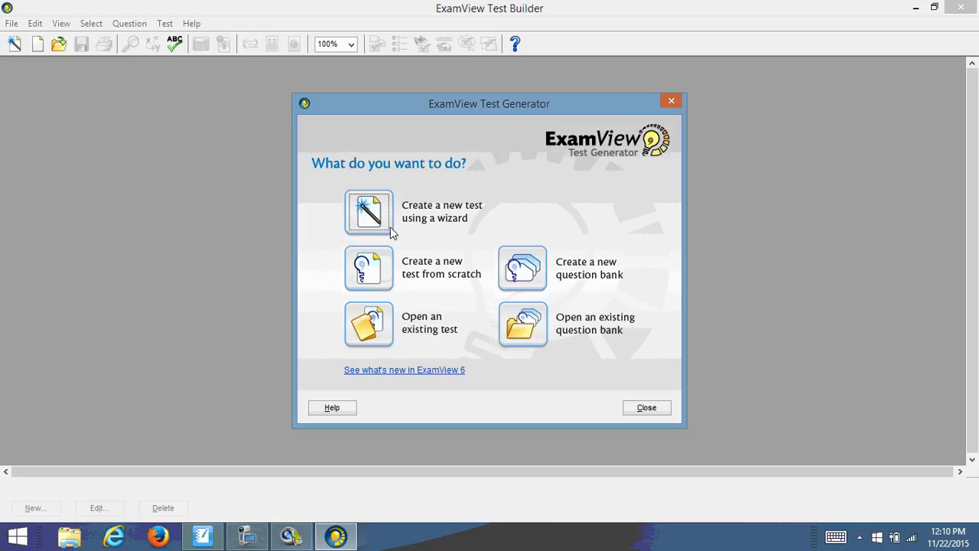
Create a new test from scratch titled "Review of Equations" and dismiss the question selection information
left_click(383, 266)
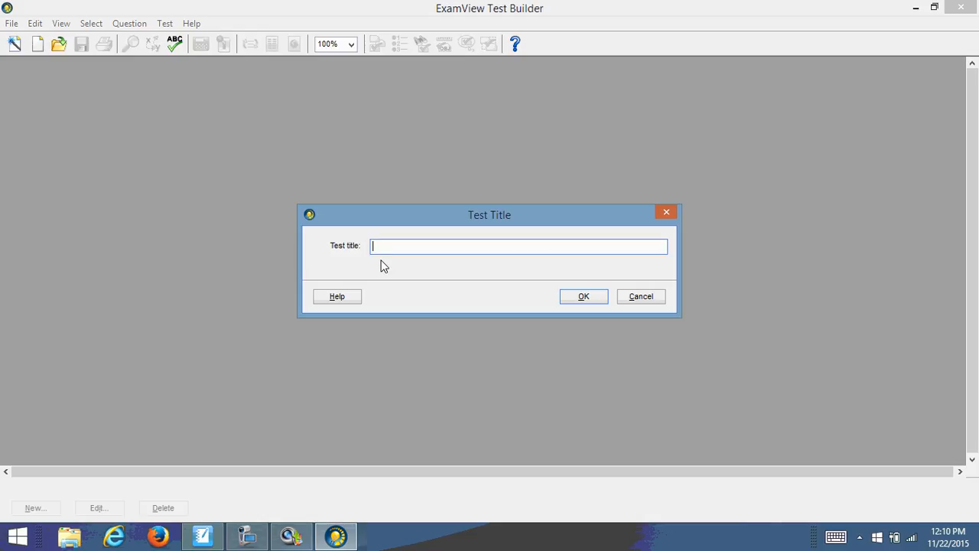
type("Review of Equations")
left_click(584, 298)
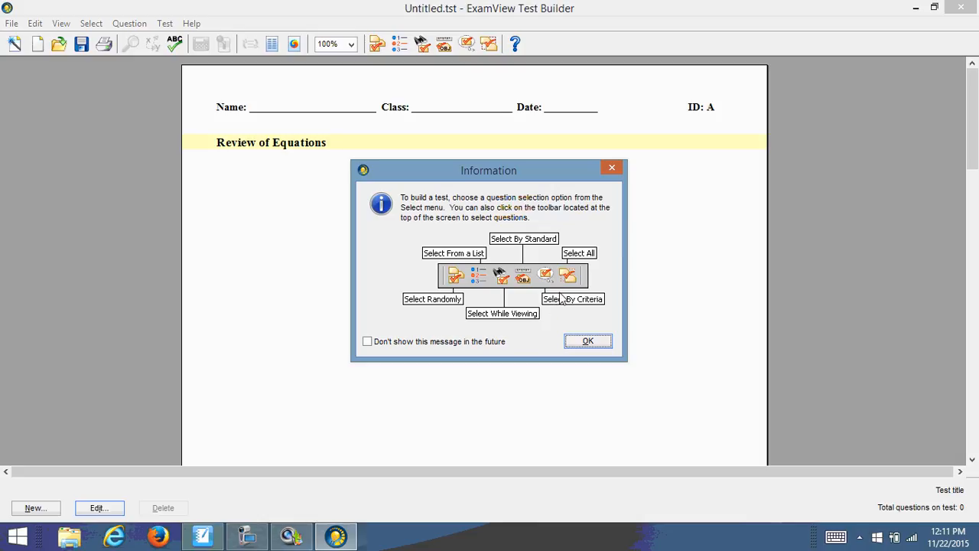
left_click(581, 342)
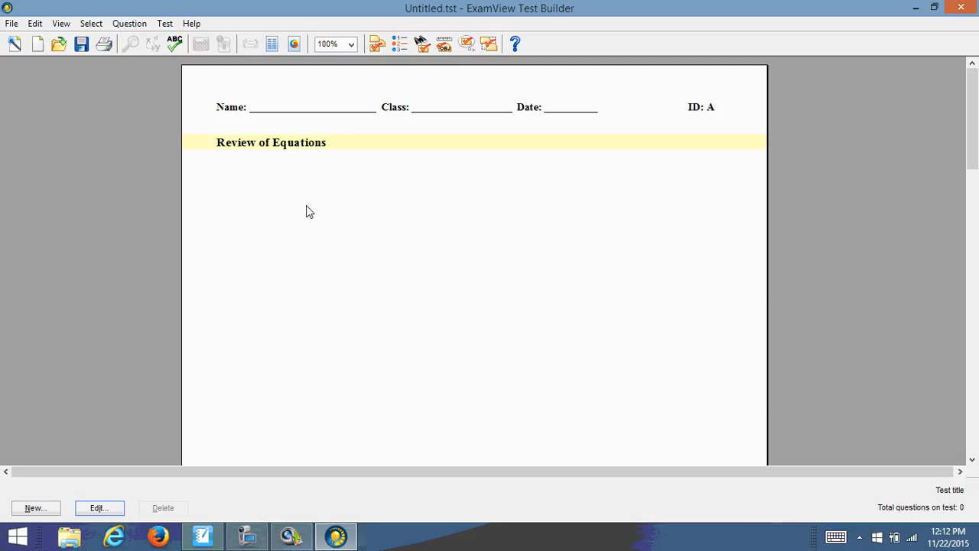
Start selecting questions while viewing and add the Chapter 2 bank on solving one-step equations from PH Algebra Readiness, English
left_click(423, 46)
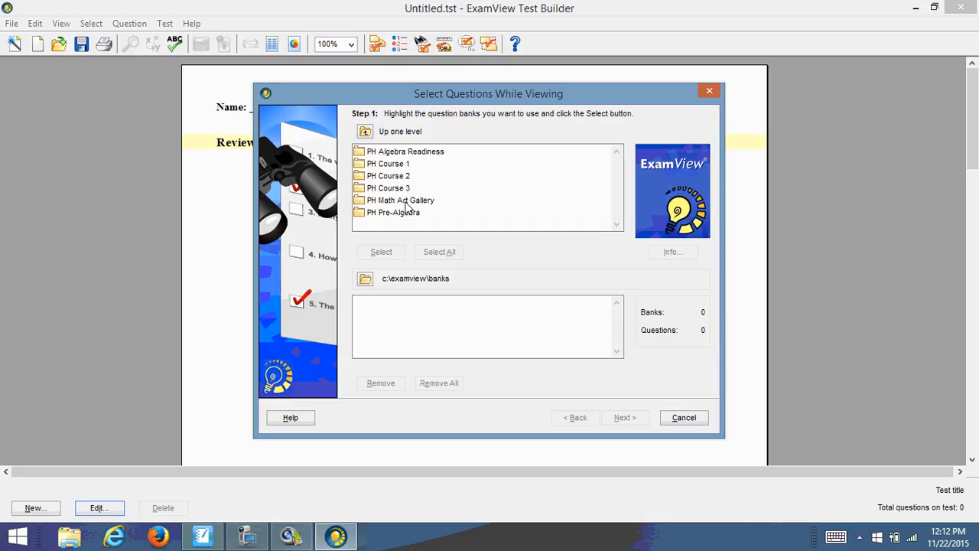
double_click(403, 153)
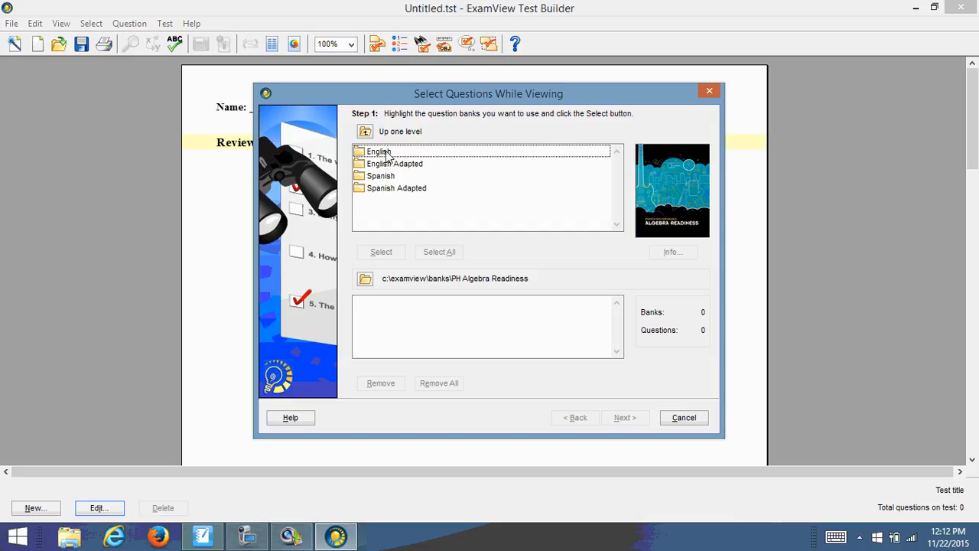
double_click(388, 152)
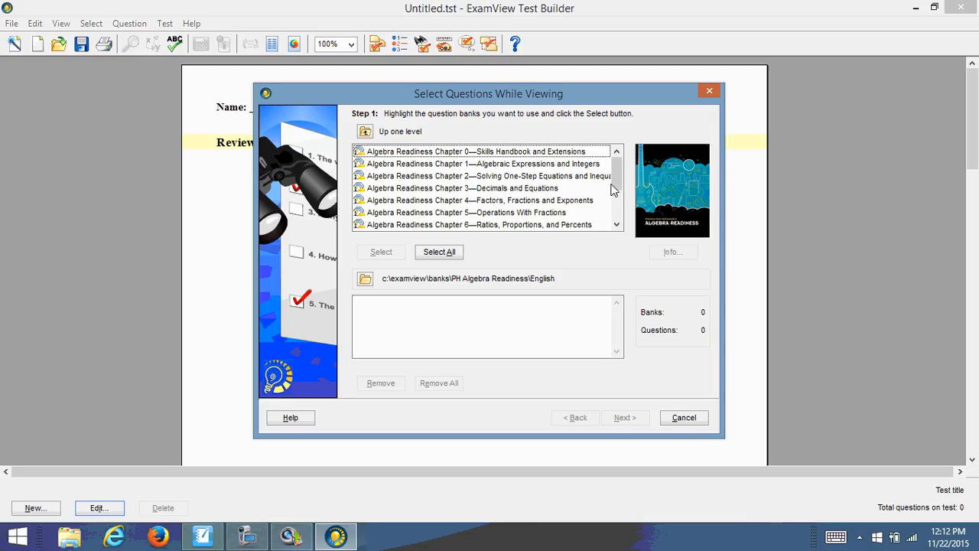
left_click_drag(619, 188, 613, 213)
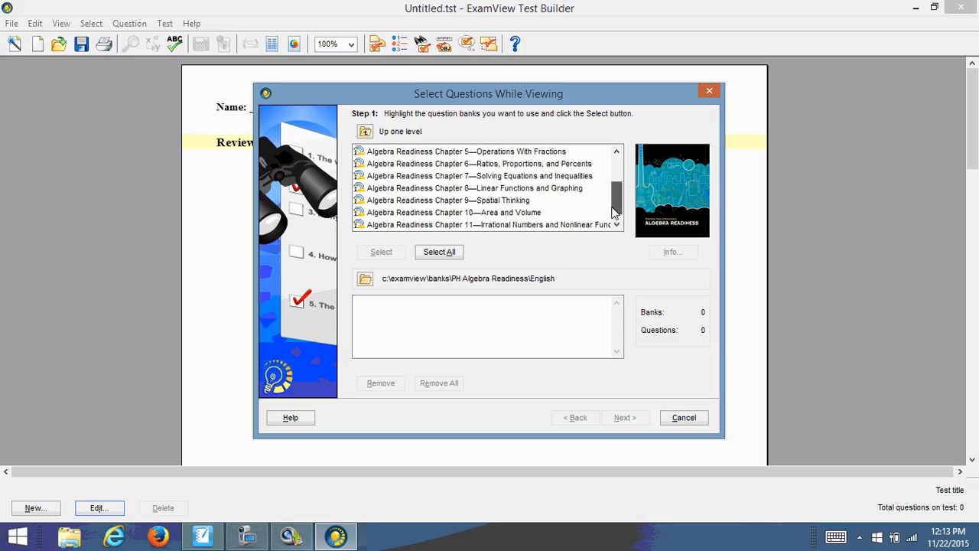
left_click_drag(613, 212, 614, 221)
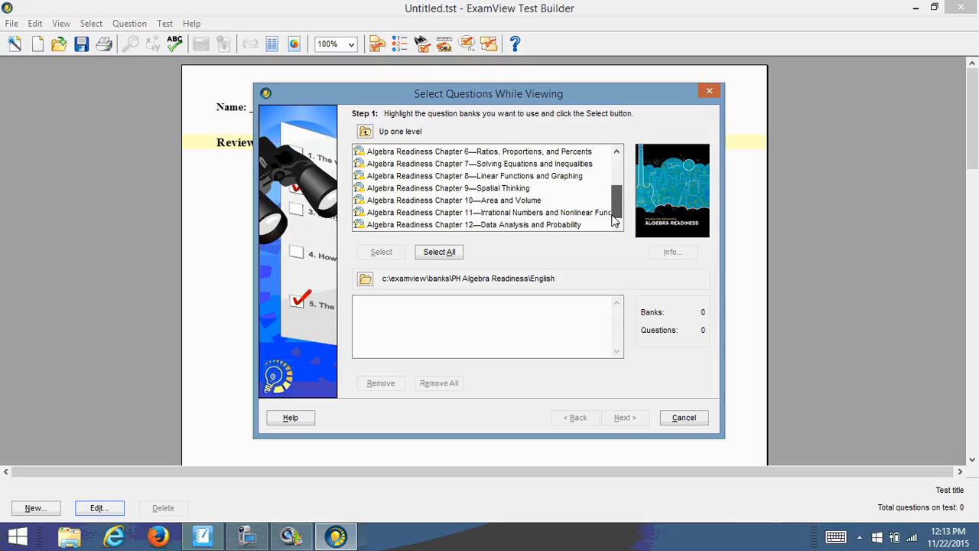
left_click_drag(613, 220, 613, 184)
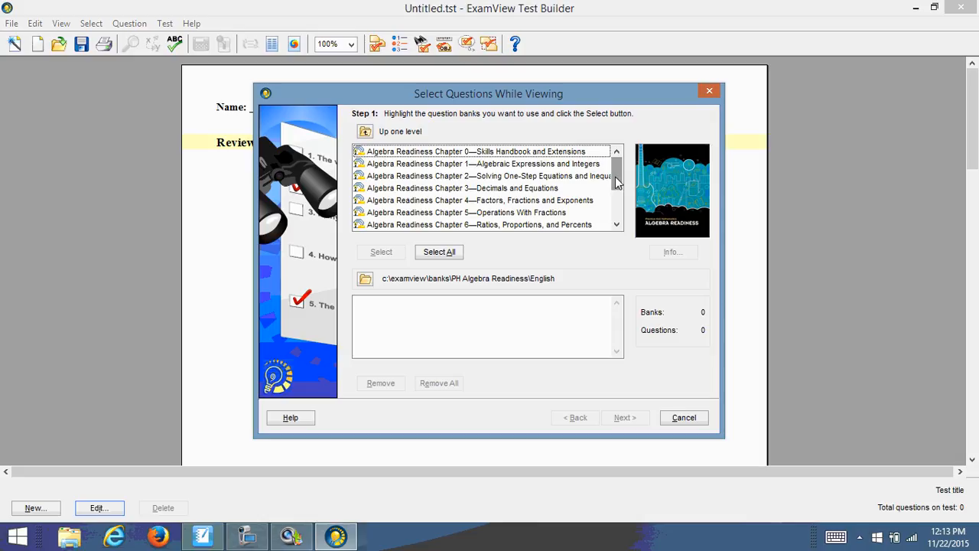
left_click(518, 178)
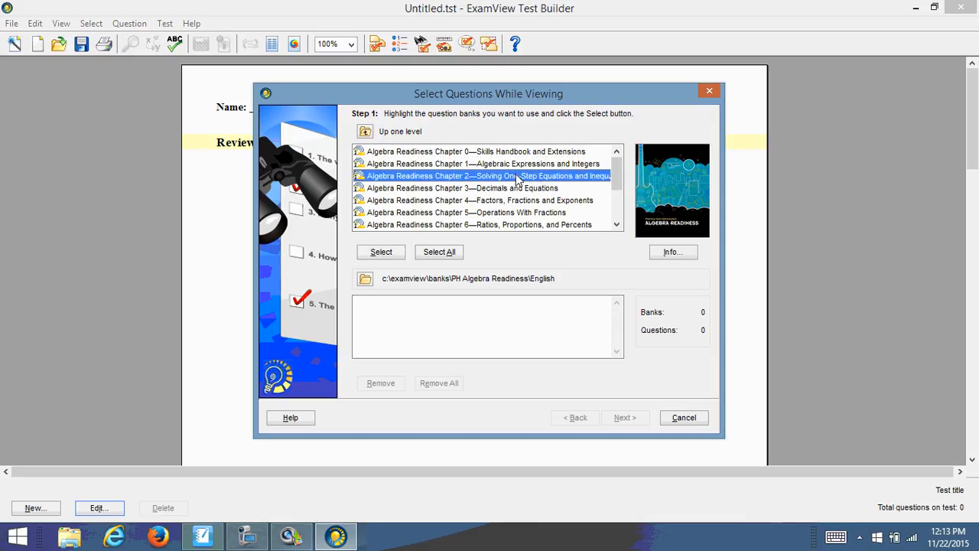
left_click(382, 252)
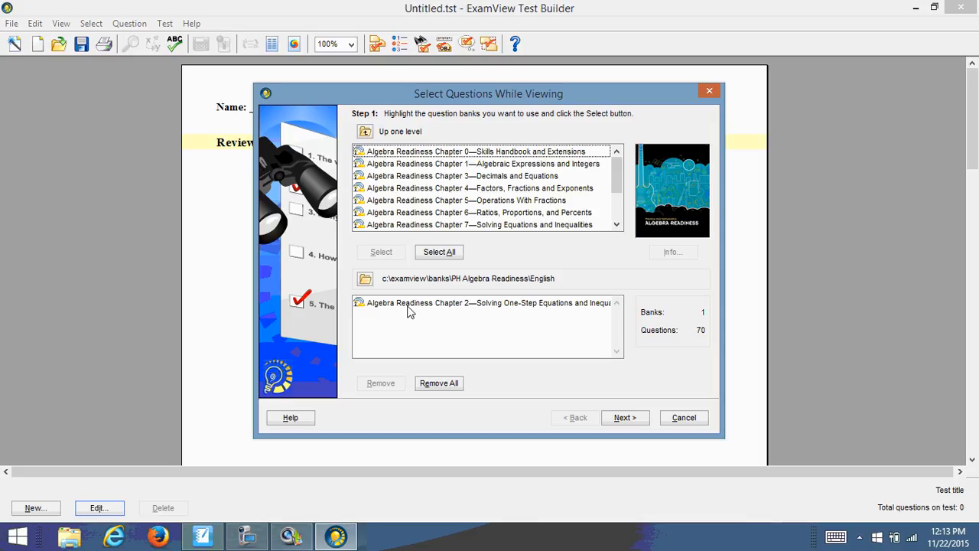
Add the Algebra Readiness Chapter 3—Decimals and Equations bank and proceed to the question view
left_click(507, 179)
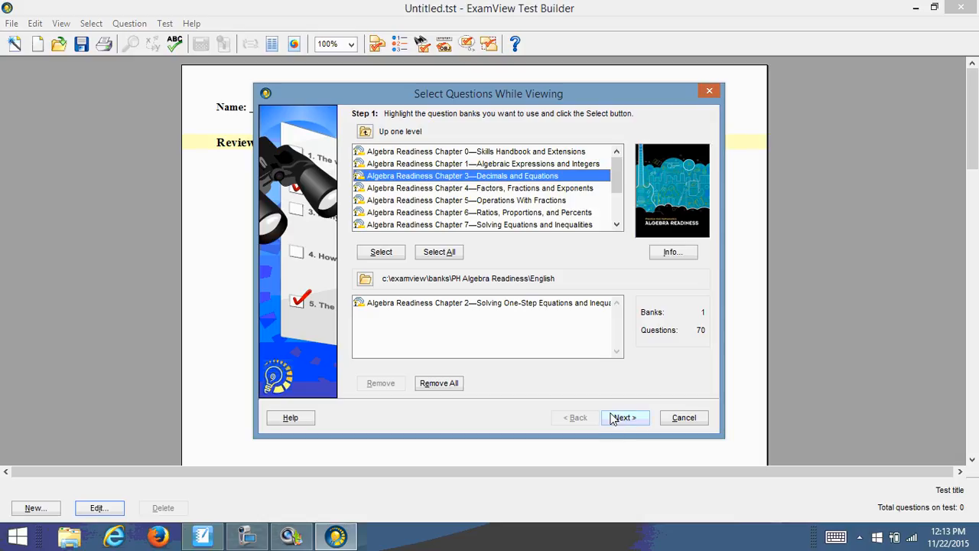
left_click(381, 253)
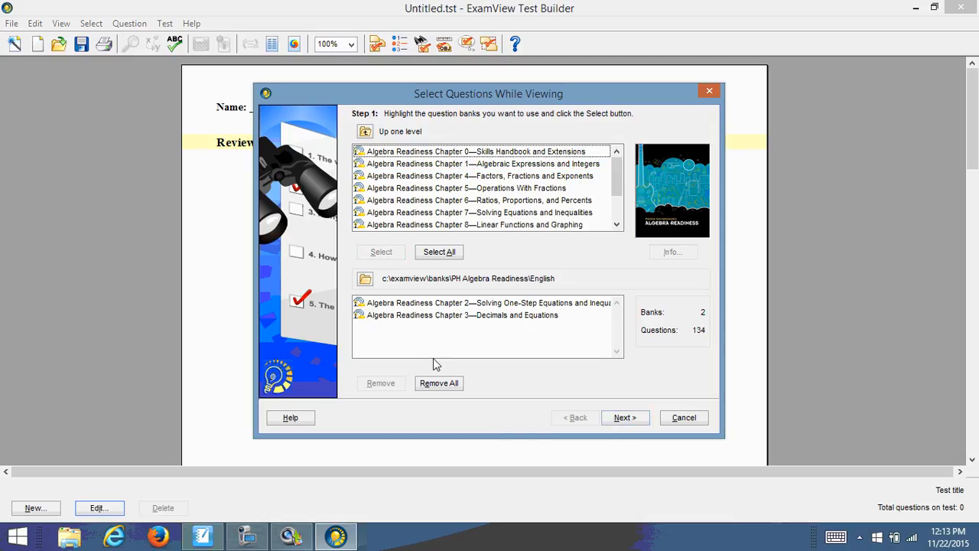
left_click(624, 419)
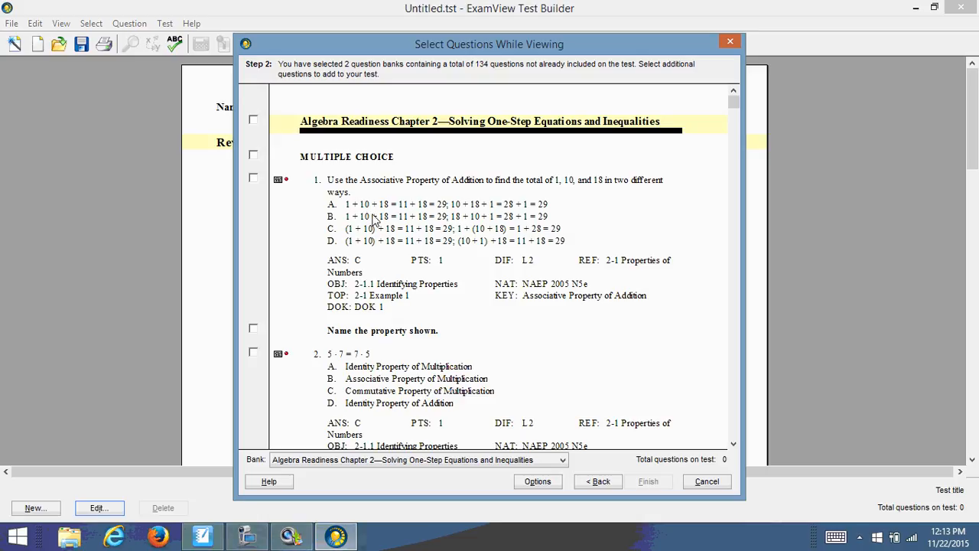
Select Chapter 2 questions 21 and 22, which ask whether the given number is a solution of the equation
scroll(374, 222, "down", 3)
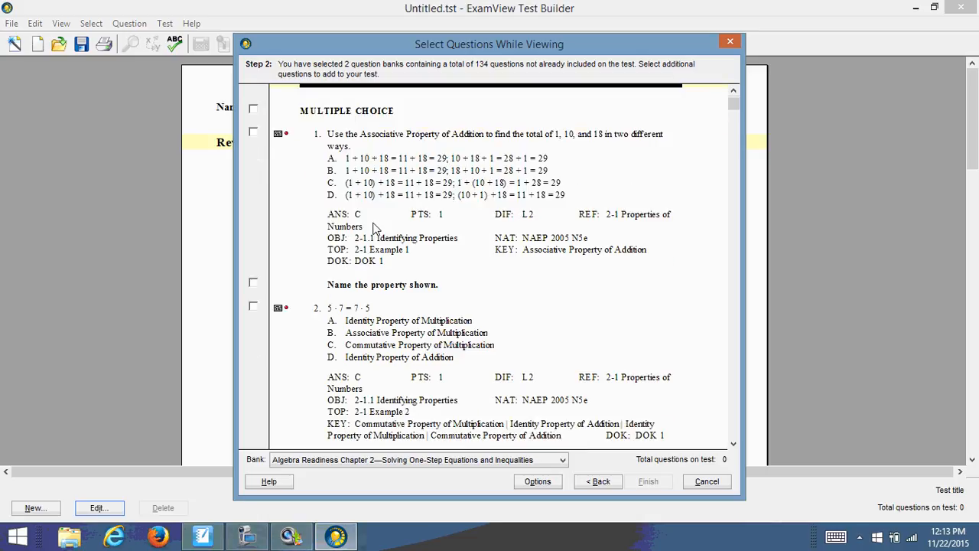
scroll(375, 228, "down", 3)
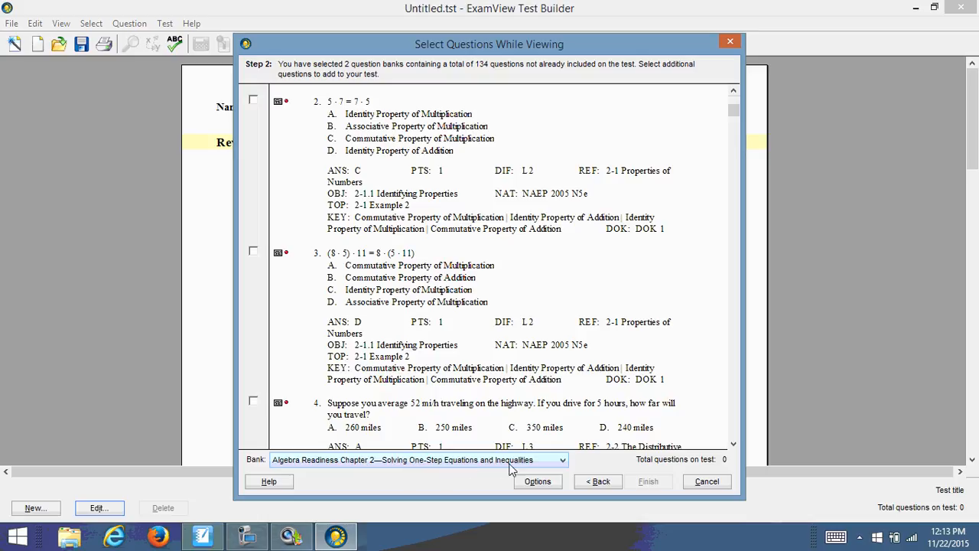
scroll(396, 385, "down", 3)
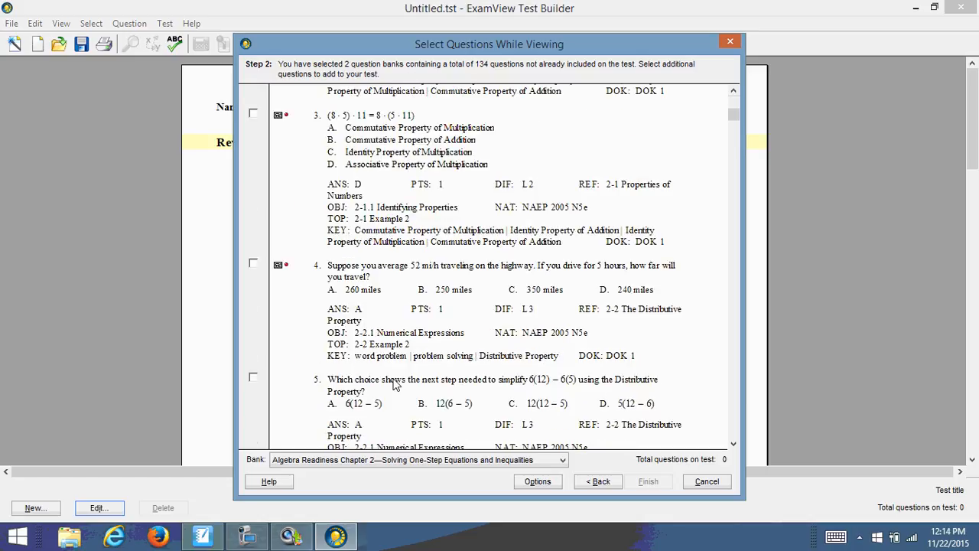
scroll(396, 385, "down", 5)
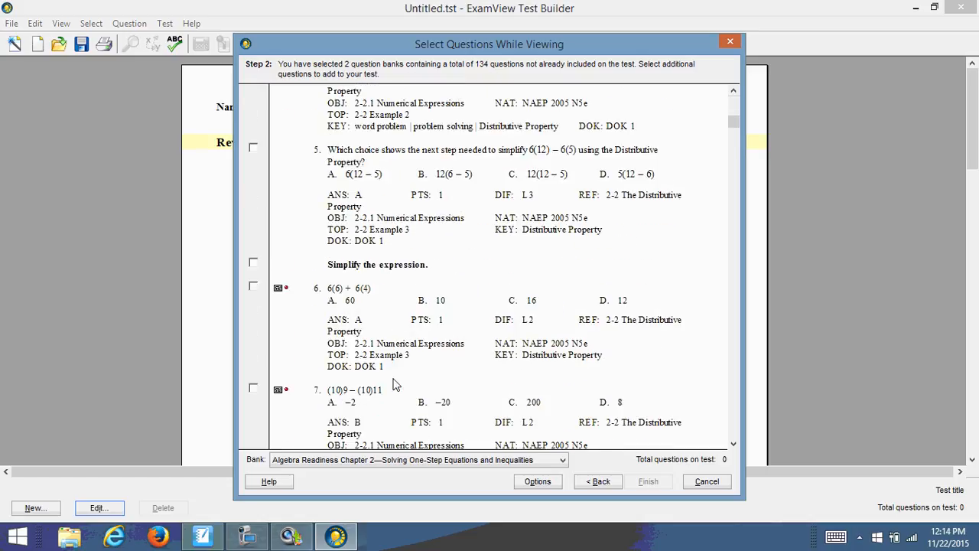
scroll(397, 385, "down", 5)
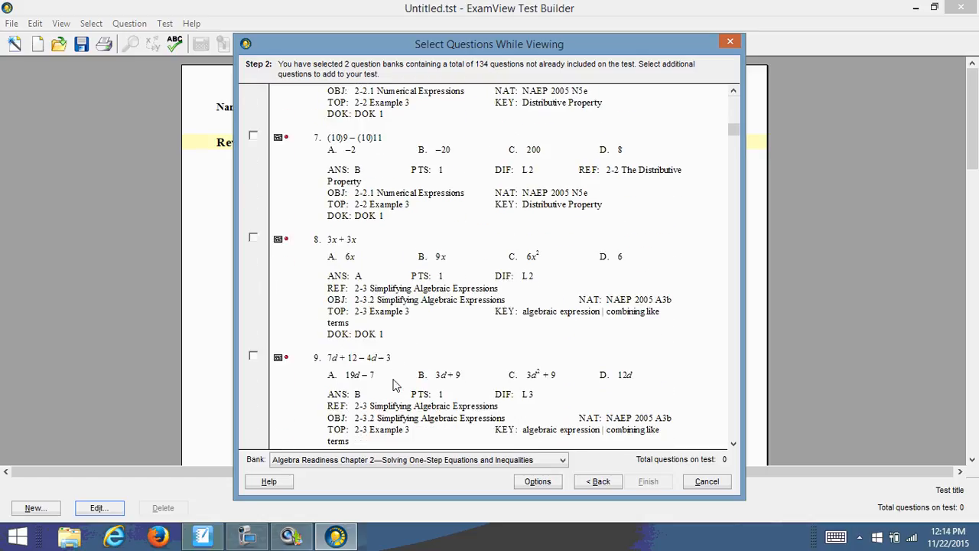
scroll(395, 385, "down", 1)
scroll(386, 370, "down", 5)
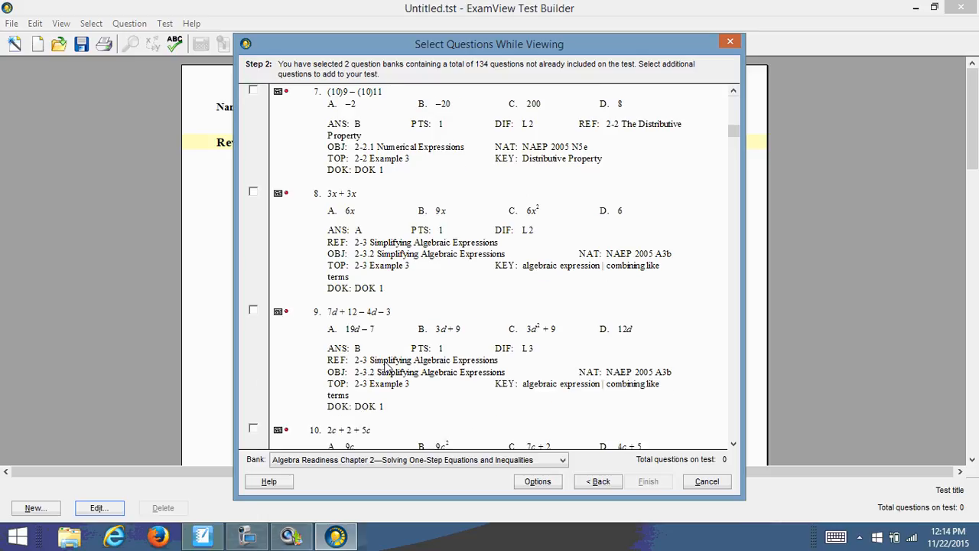
scroll(386, 367, "down", 7)
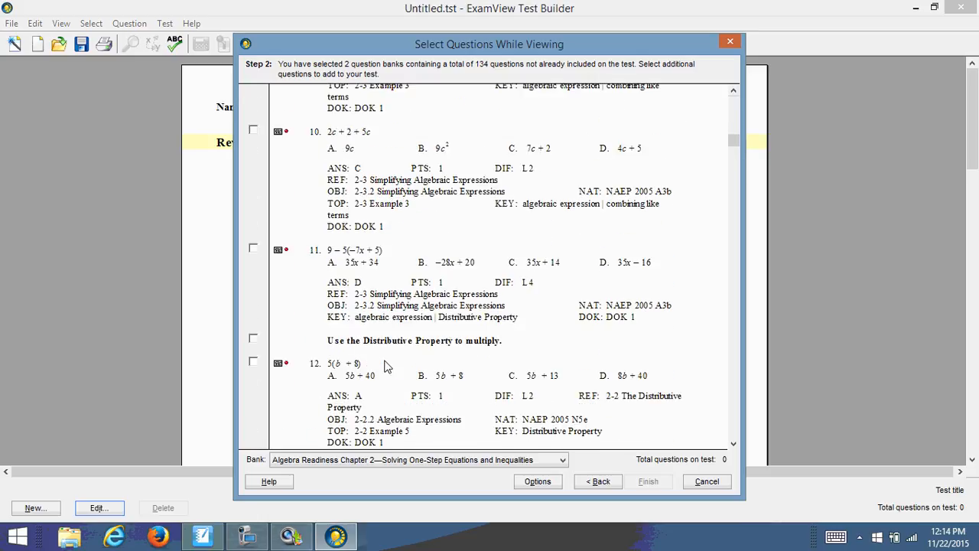
scroll(386, 367, "down", 6)
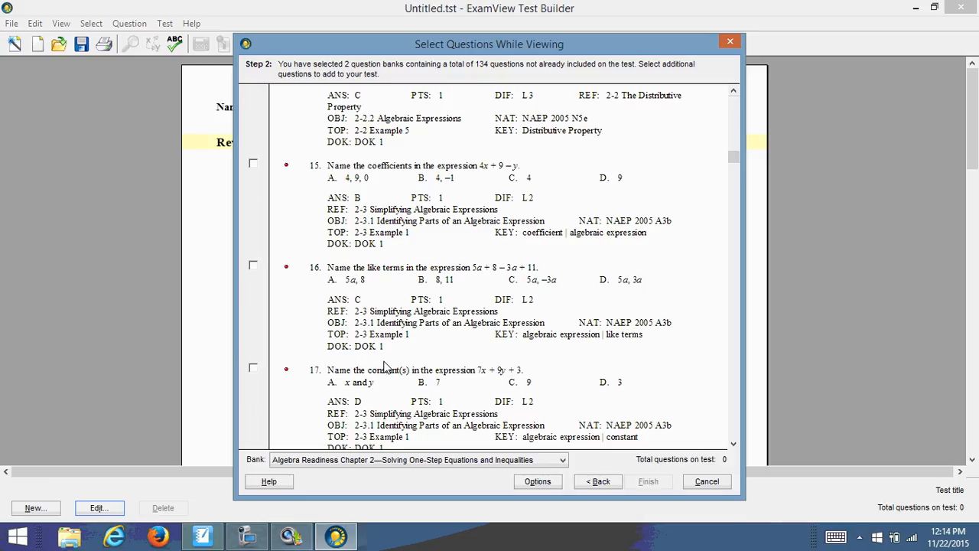
scroll(386, 368, "down", 4)
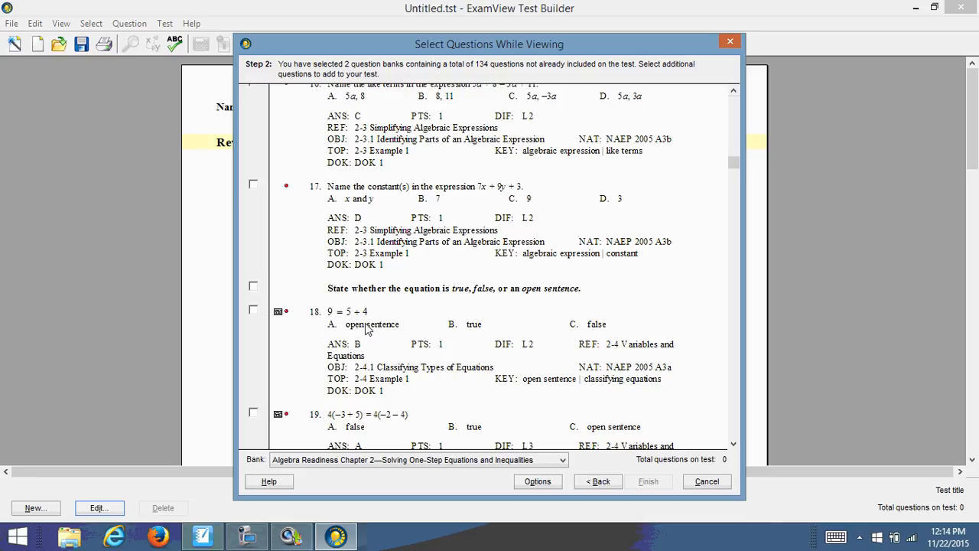
scroll(363, 329, "down", 3)
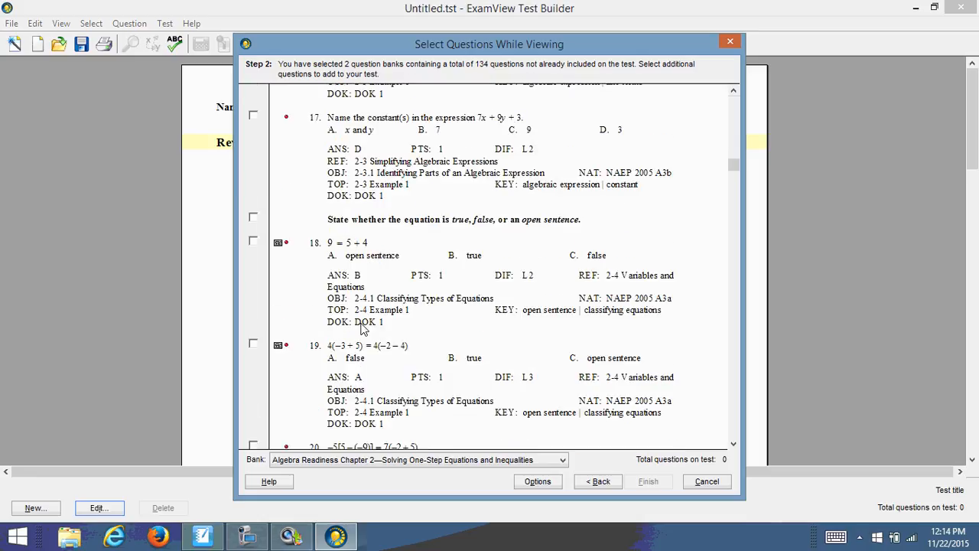
scroll(363, 329, "down", 2)
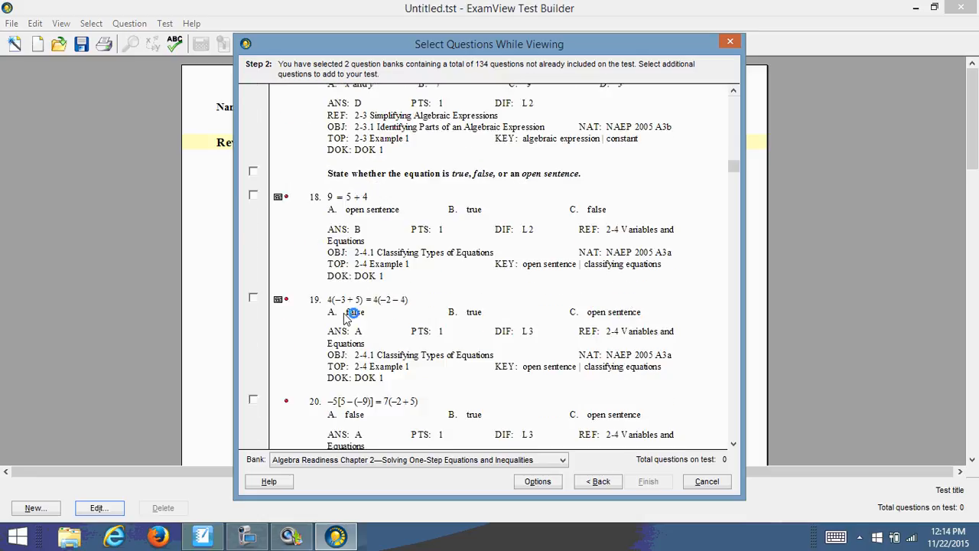
scroll(348, 328, "down", 7)
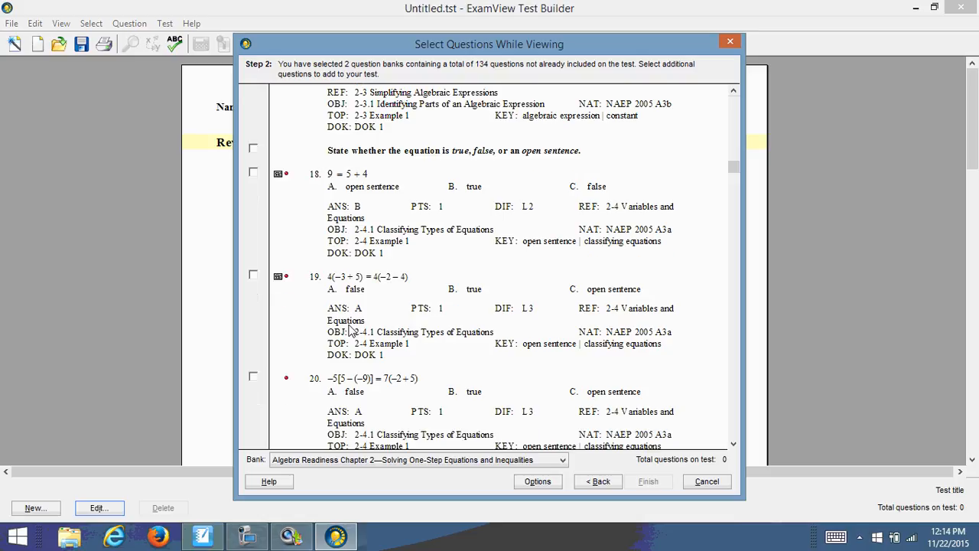
scroll(348, 328, "down", 8)
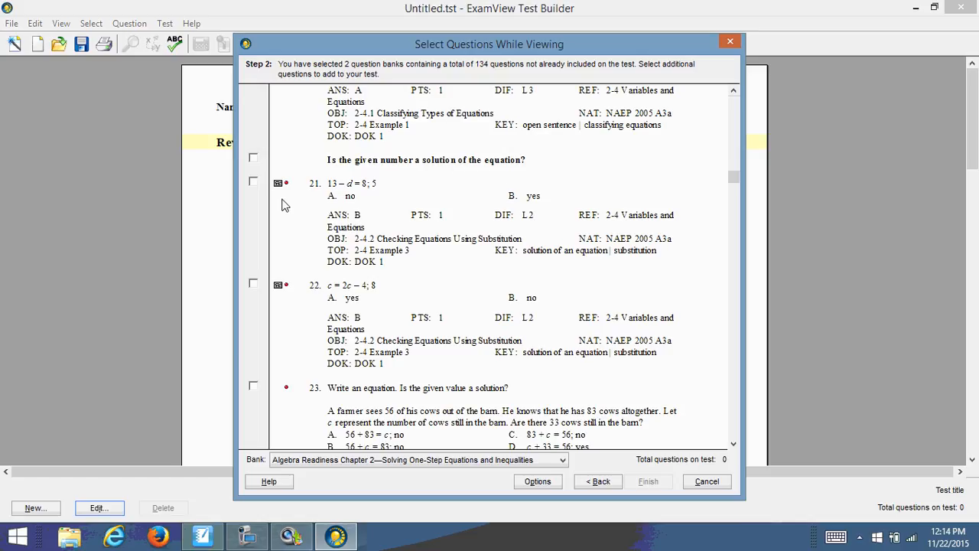
left_click(254, 184)
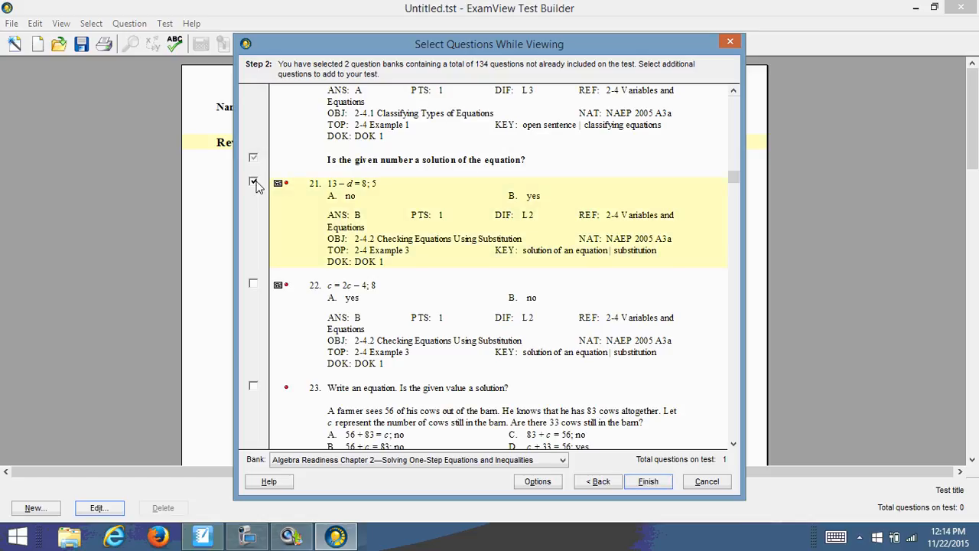
left_click(254, 285)
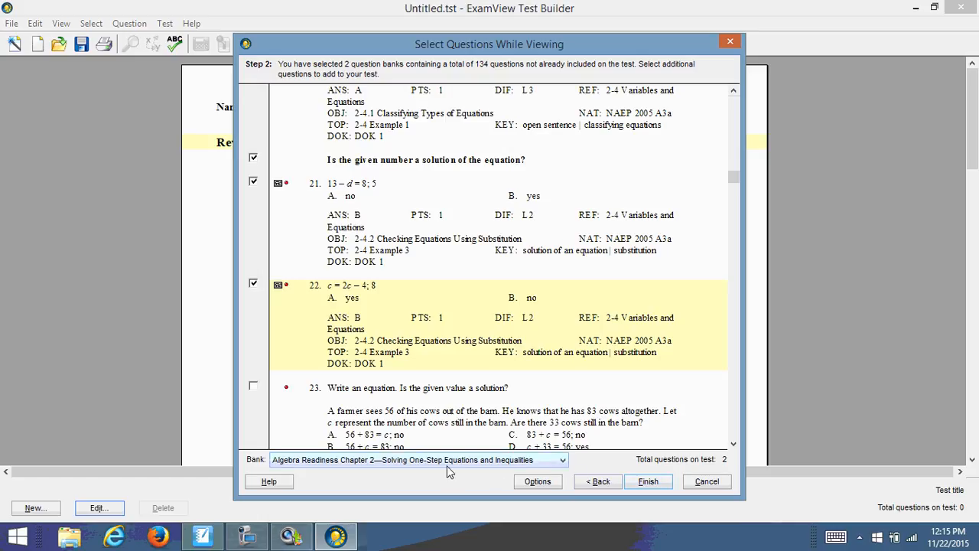
Switch the displayed question bank to Algebra Readiness Chapter 3—Decimals and Equations
left_click(260, 468)
left_click(563, 461)
left_click(550, 482)
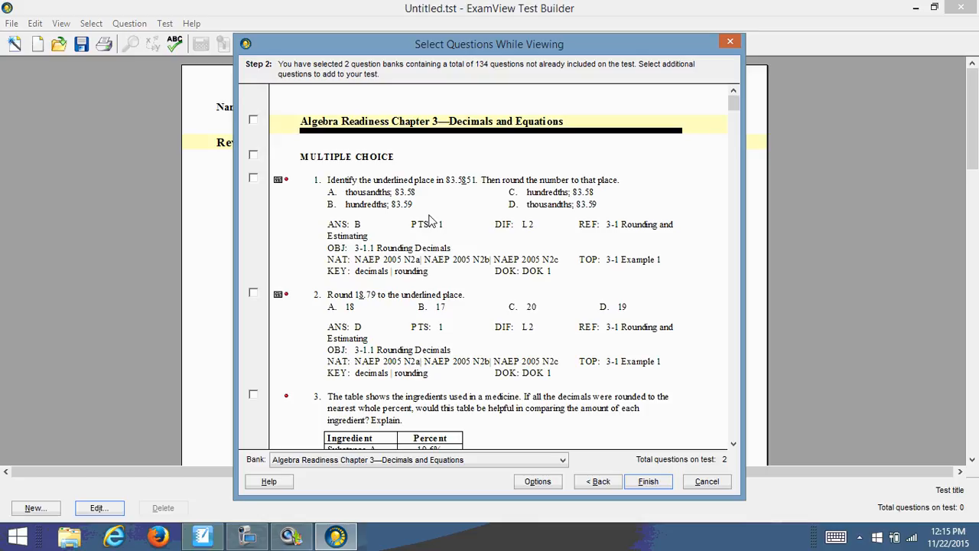
Select Chapter 3 questions 23, 24, 25 and 26 under "Solve the equation" for the test
scroll(390, 210, "down", 3)
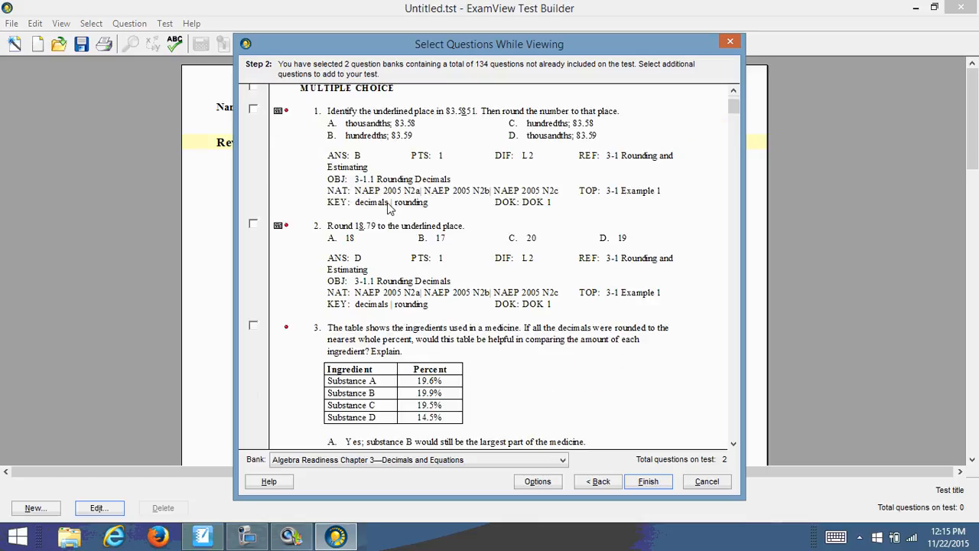
scroll(390, 208, "down", 13)
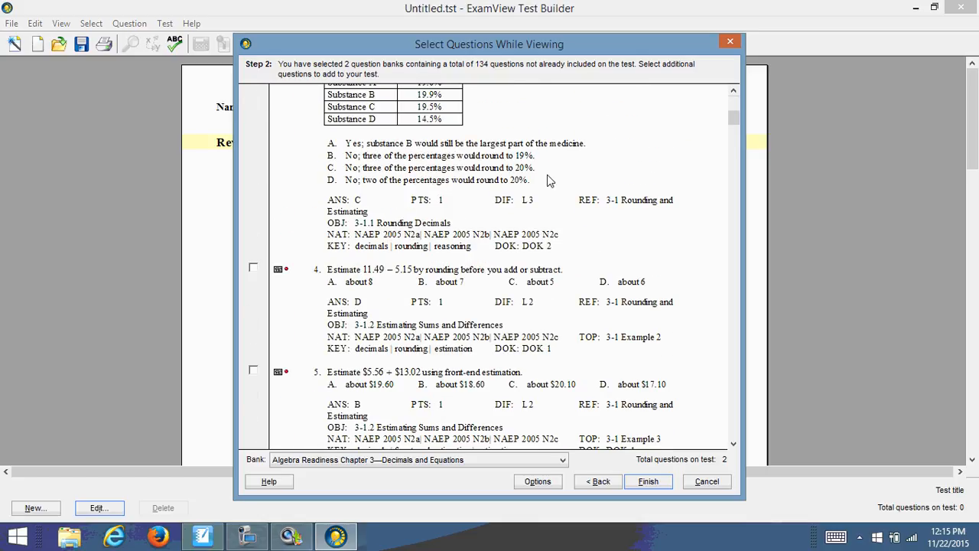
left_click_drag(733, 120, 724, 207)
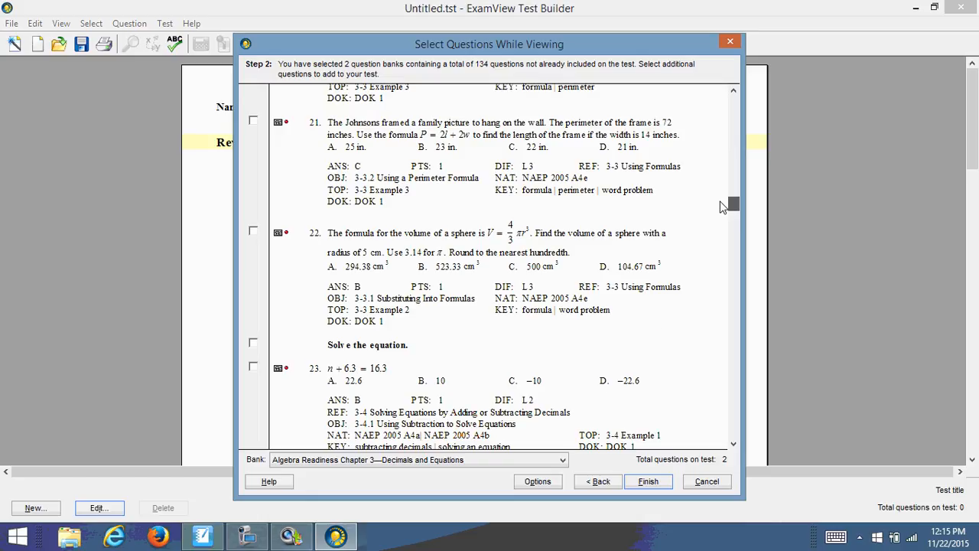
left_click_drag(723, 207, 723, 211)
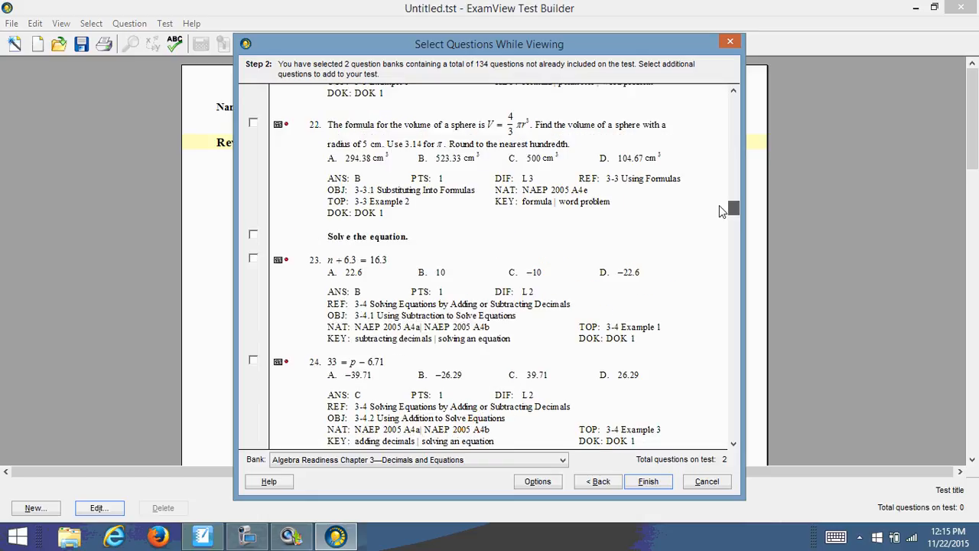
left_click_drag(719, 205, 719, 212)
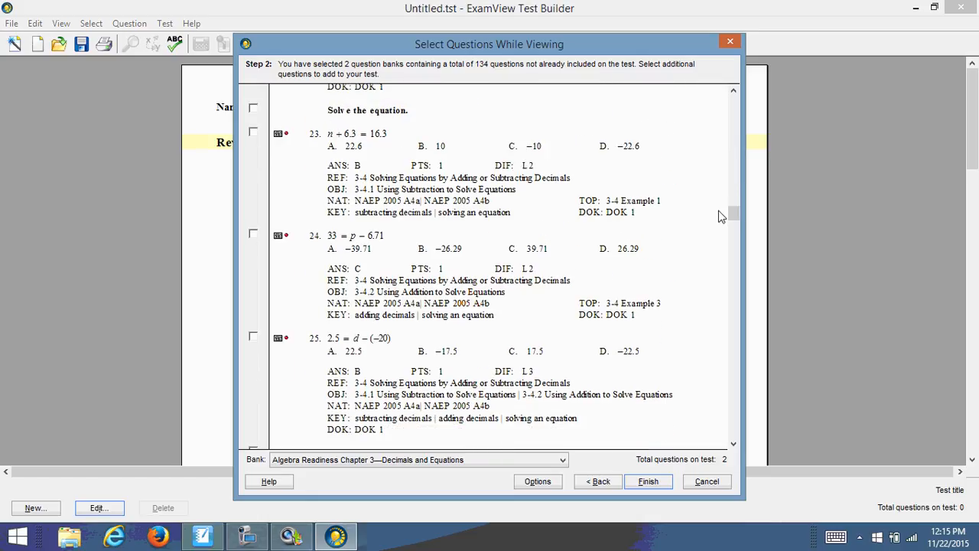
left_click(253, 133)
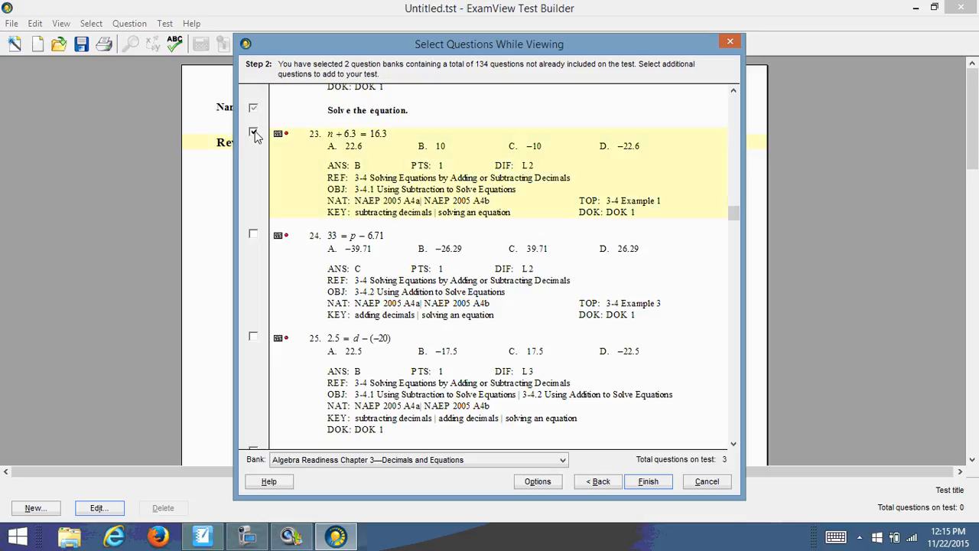
left_click(254, 236)
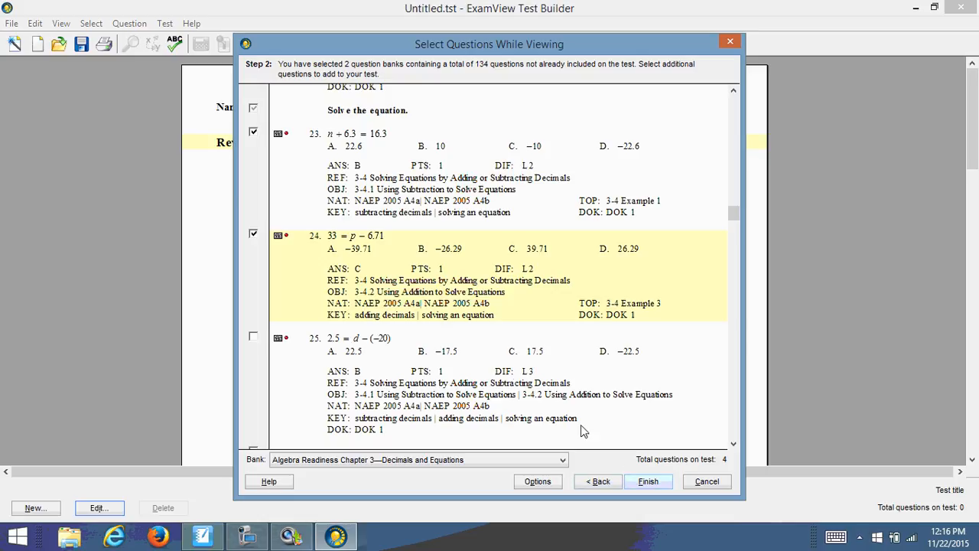
scroll(517, 385, "down", 2)
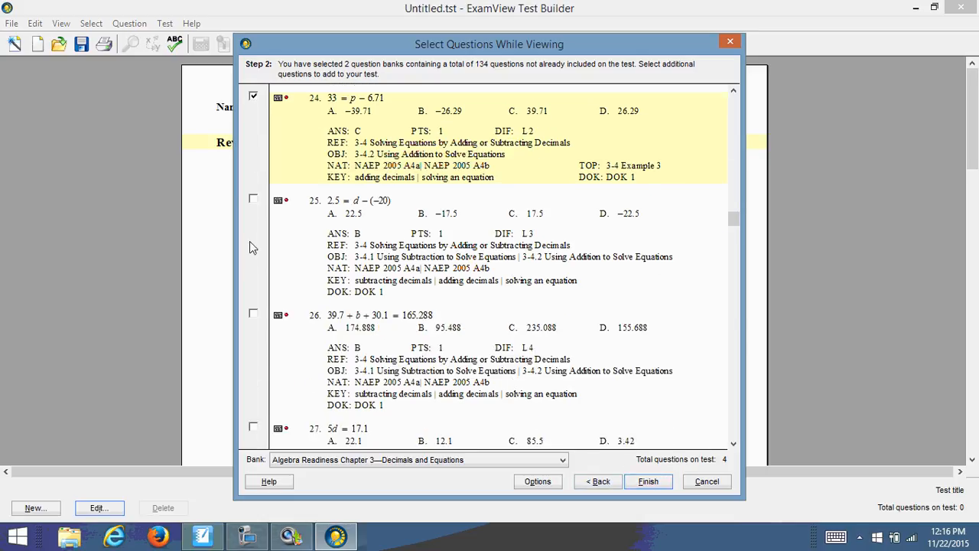
left_click(253, 201)
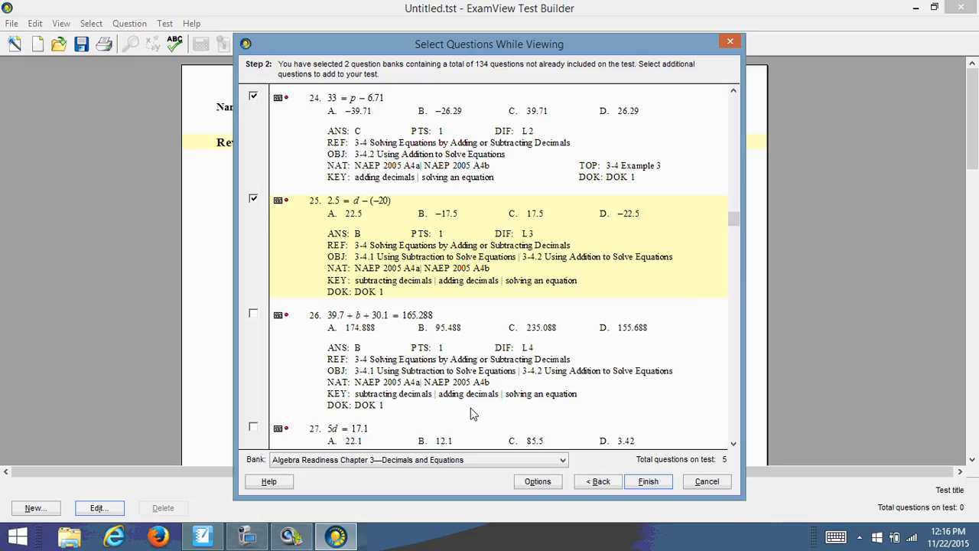
left_click(254, 315)
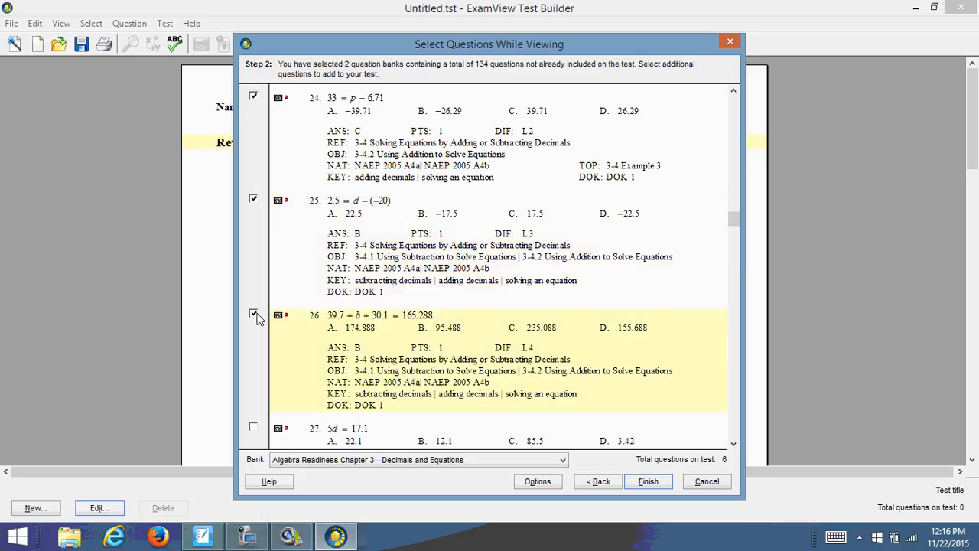
scroll(442, 369, "down", 1)
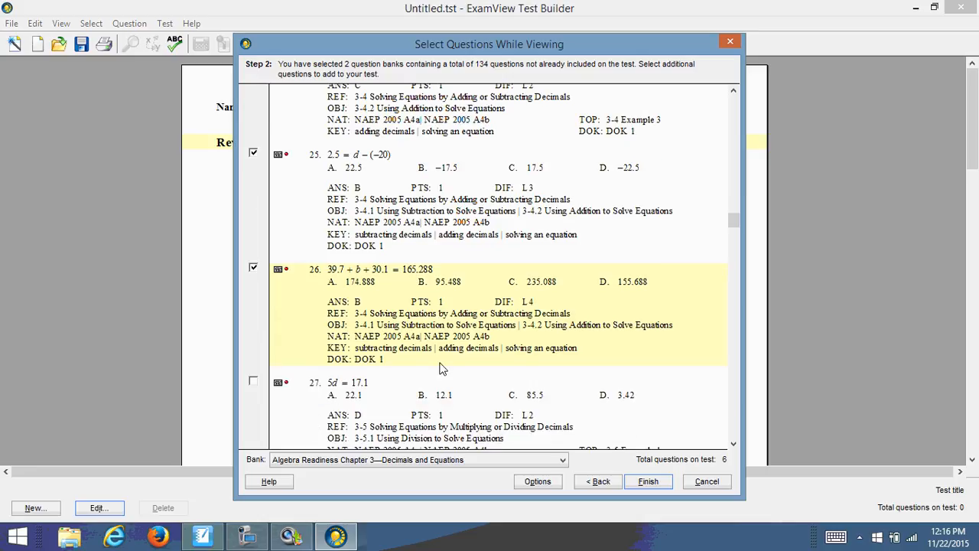
Finish the question selection, dismiss the translation feature information, and look over the assembled test
left_click(649, 482)
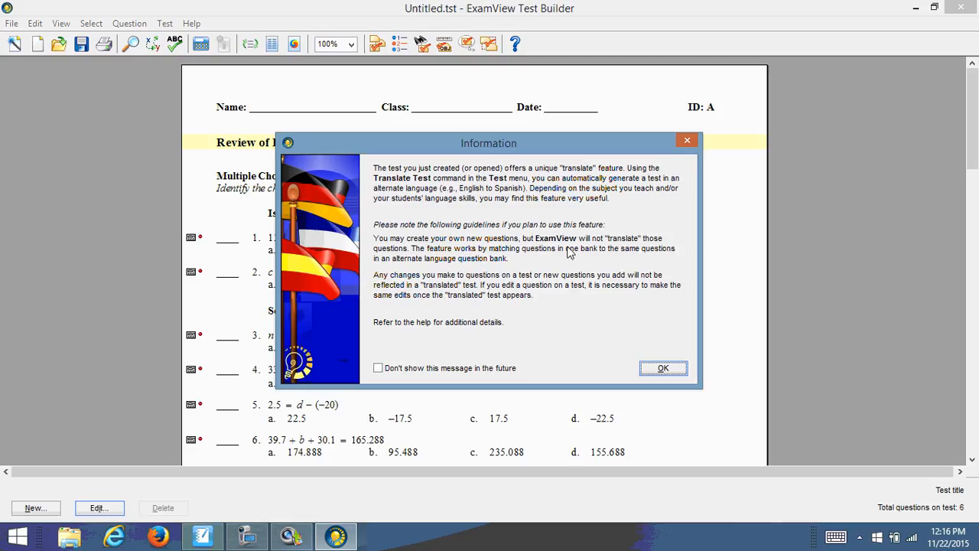
left_click(663, 369)
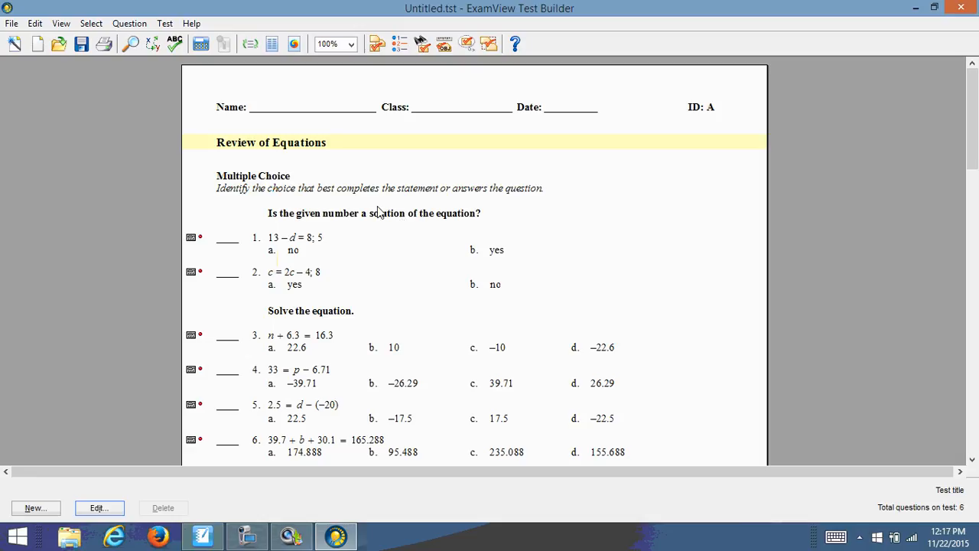
scroll(368, 207, "down", 1)
scroll(368, 207, "down", 1)
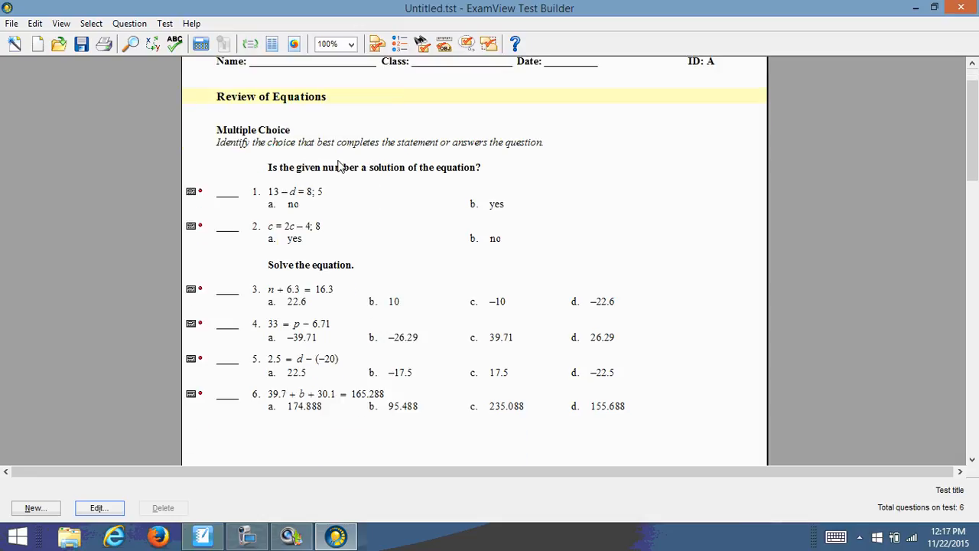
scroll(340, 166, "up", 2)
scroll(341, 176, "down", 2)
scroll(399, 108, "up", 1)
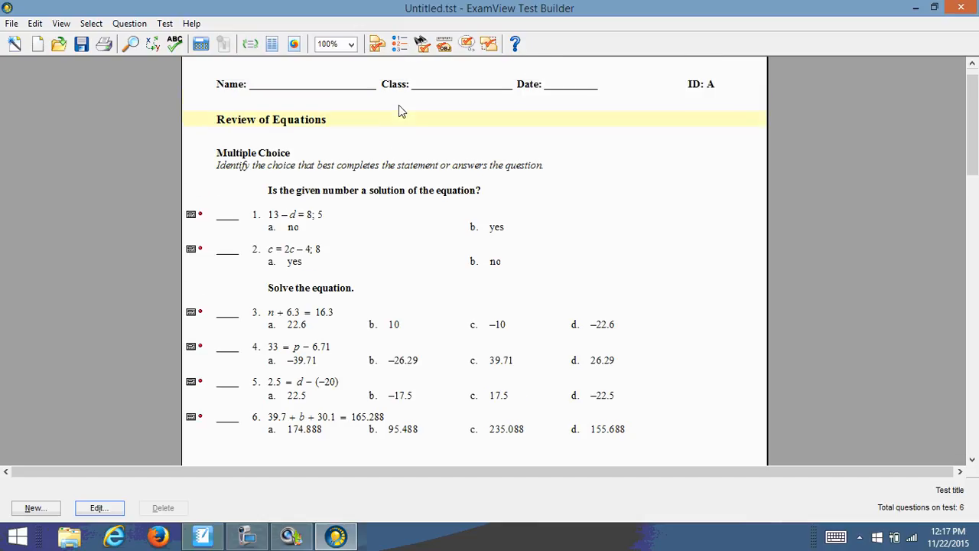
Start selecting questions from a list and add the Algebra Readiness Chapter 7—Solving Equations and Inequalities bank
left_click(399, 45)
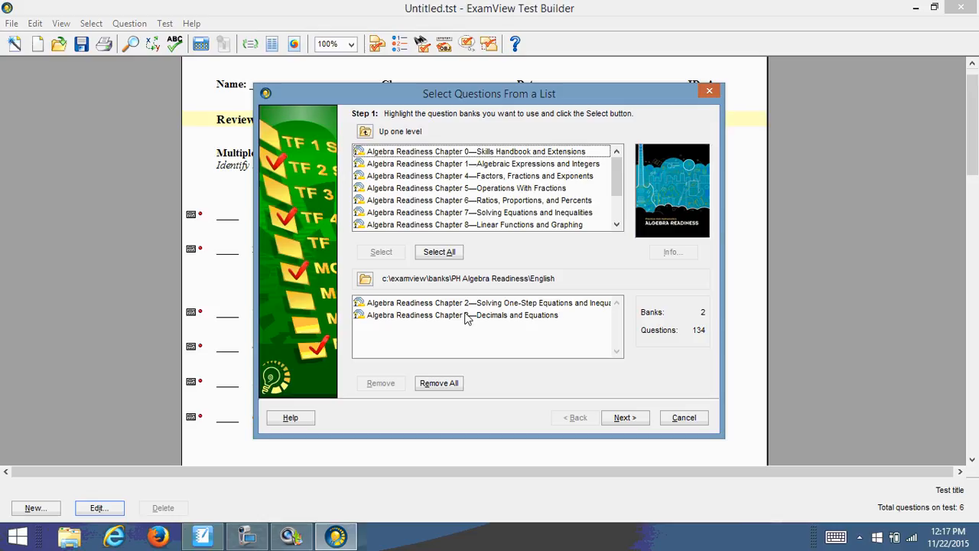
left_click(493, 215)
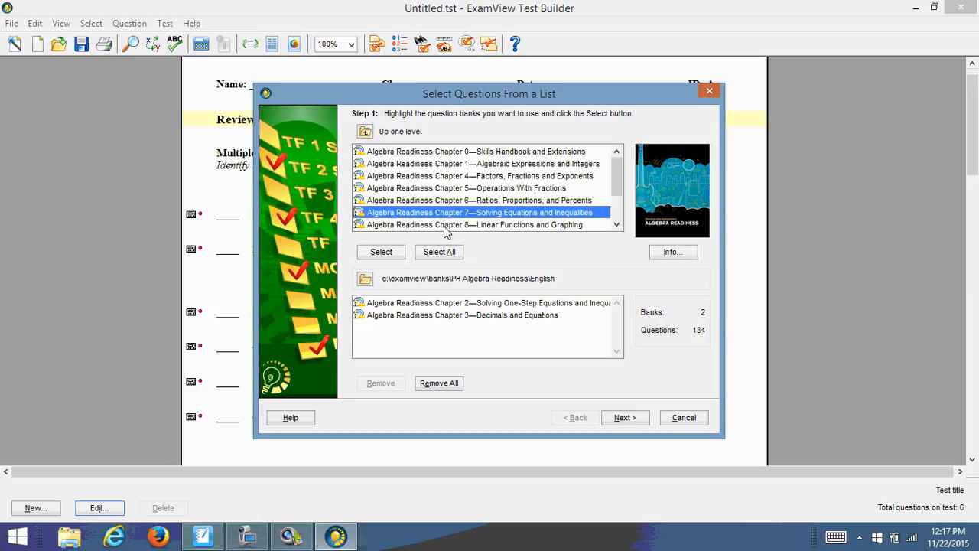
left_click(392, 253)
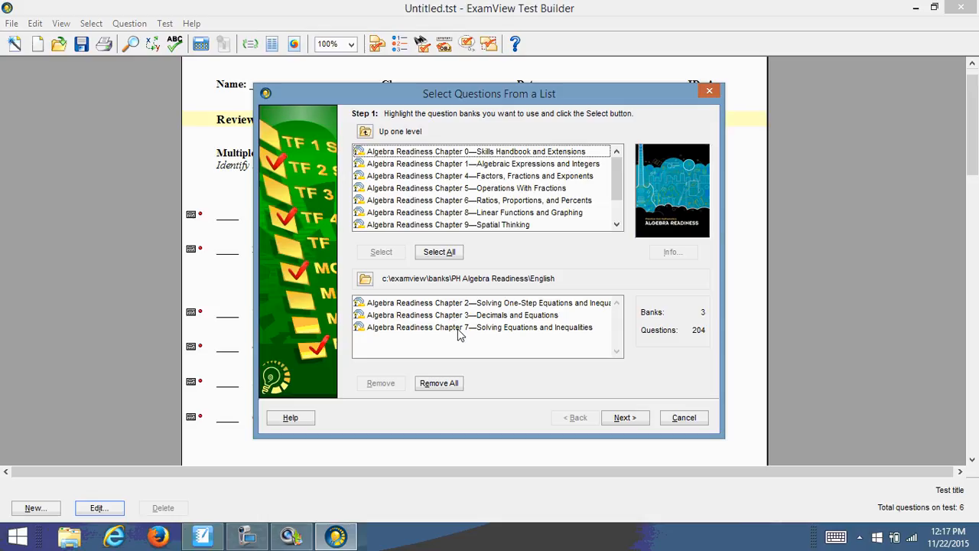
Look through the chosen banks' question numbers and difficulty levels, and leave the list selection without picking any questions
left_click(626, 418)
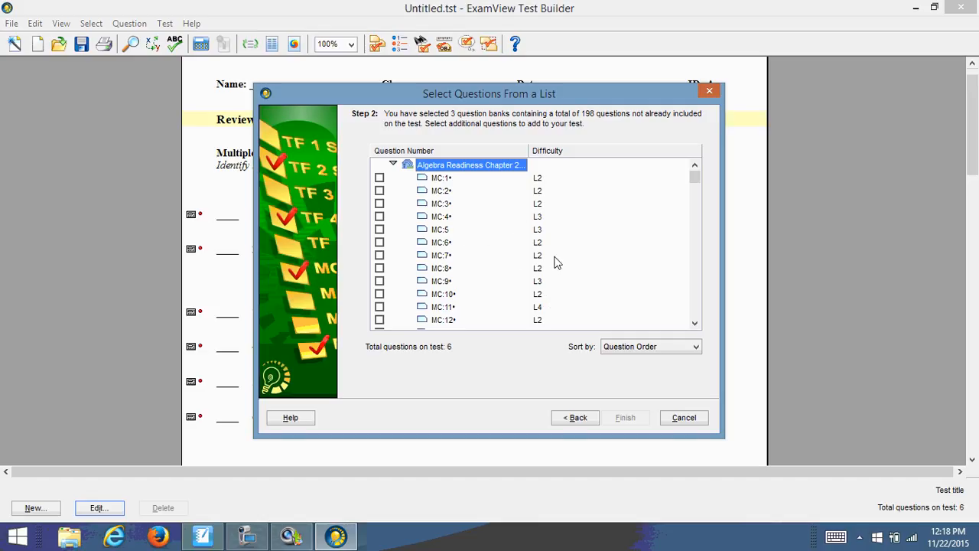
left_click_drag(694, 175, 697, 272)
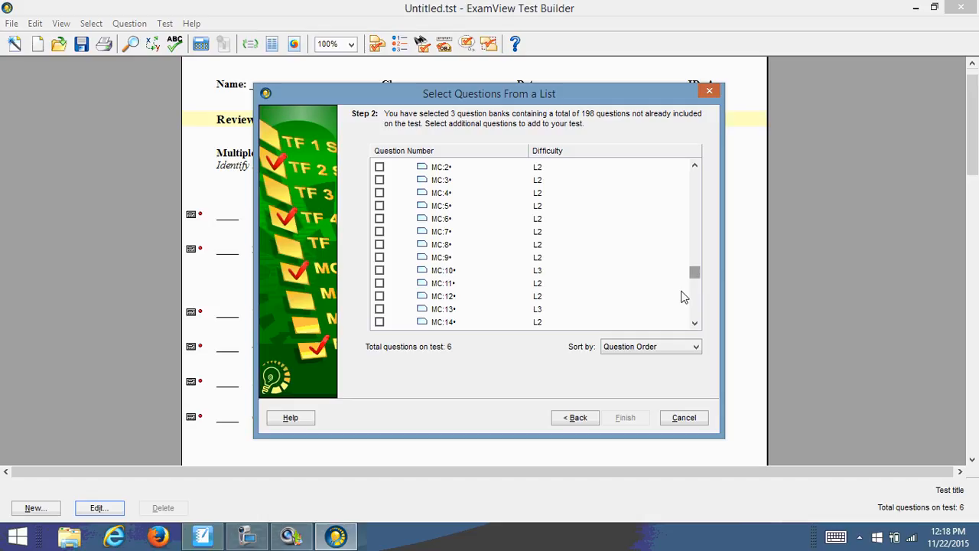
left_click(588, 423)
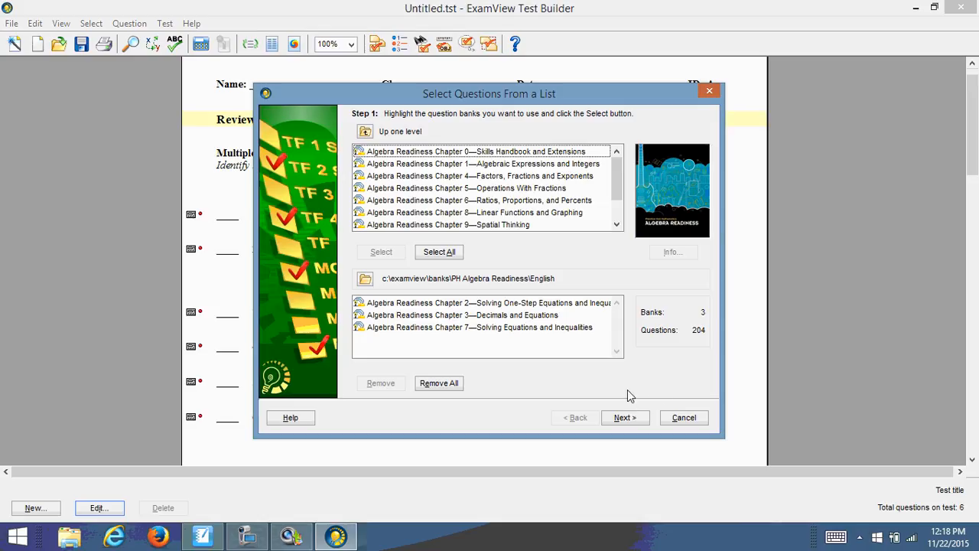
left_click(691, 423)
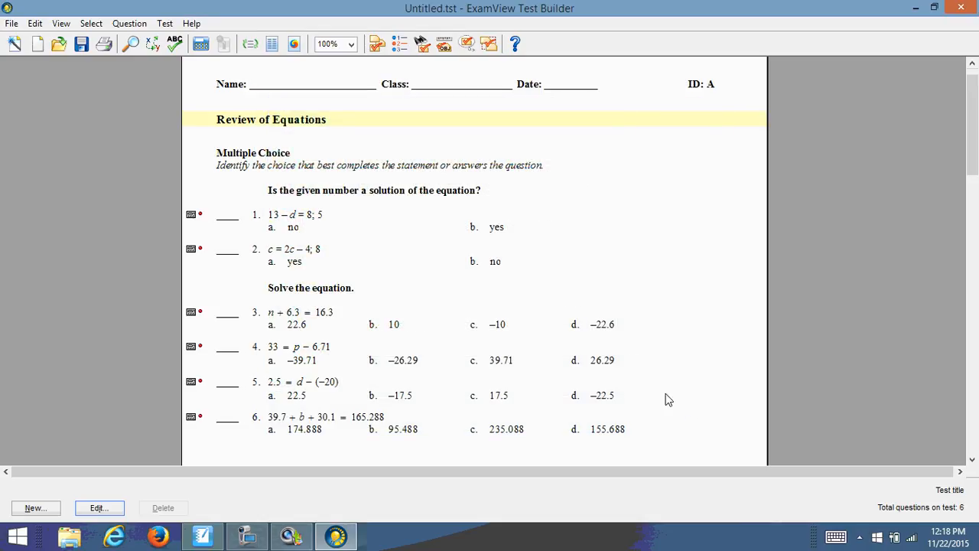
Start selecting questions while viewing with the three chosen banks and display Algebra Readiness Chapter 7—Solving Equations and Inequalities
left_click(423, 48)
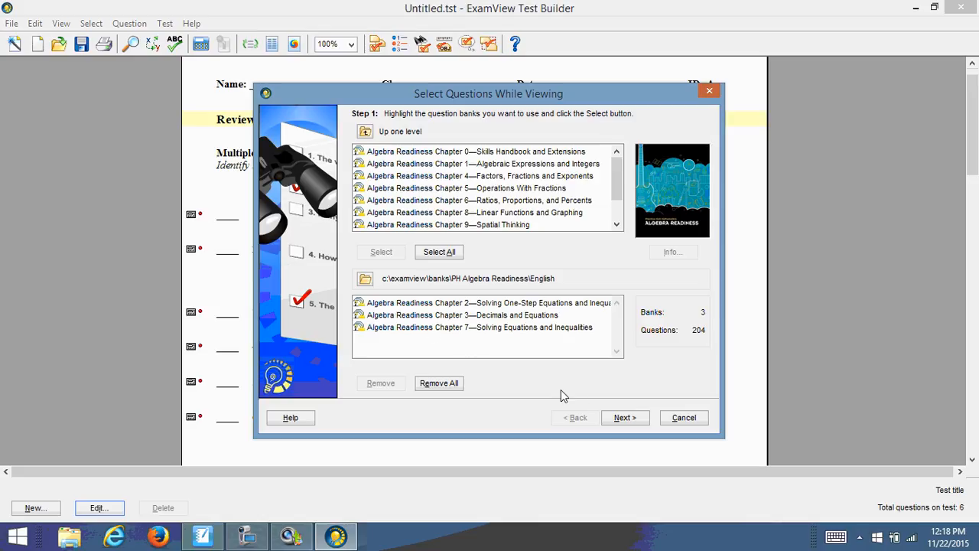
left_click(625, 418)
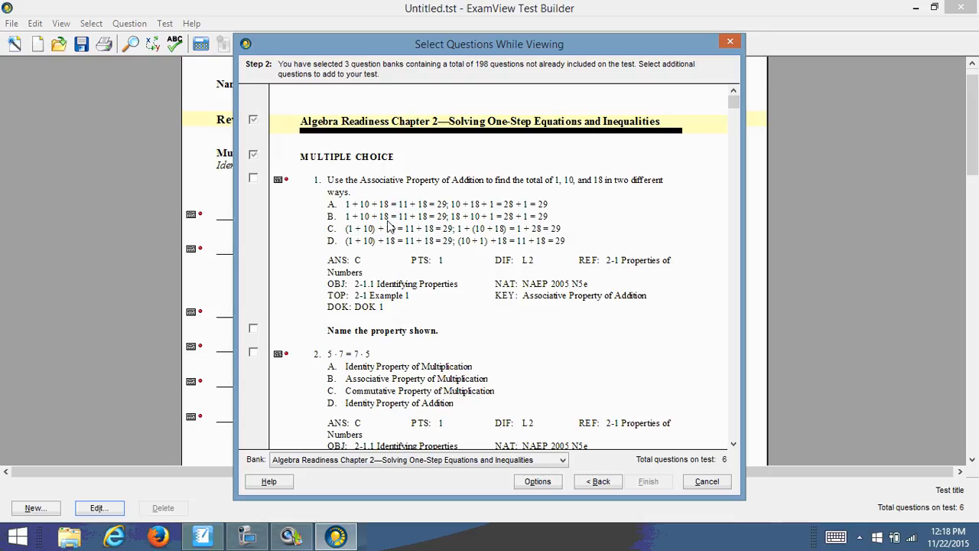
left_click(396, 461)
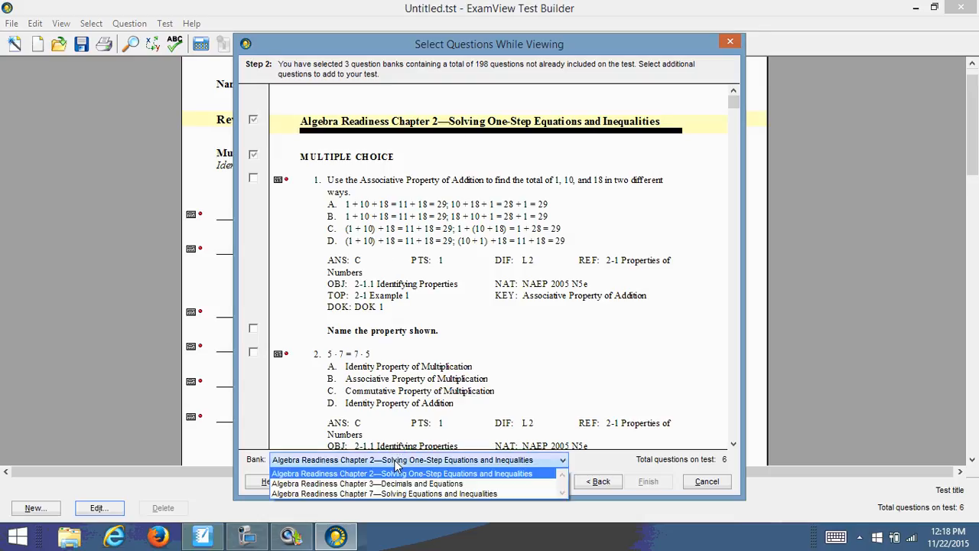
left_click(398, 494)
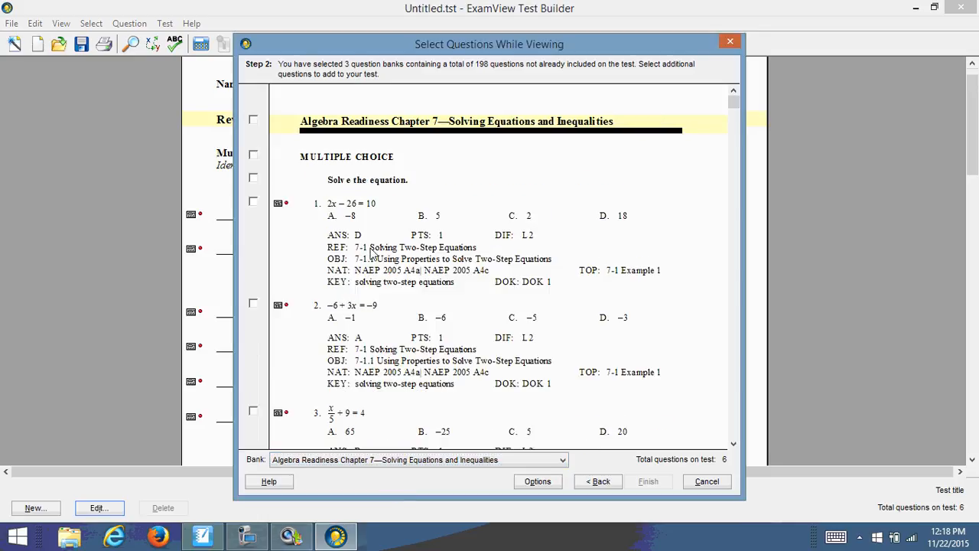
Select Chapter 7 questions 1, 2, 3 and 8 and add them to the test
left_click(255, 203)
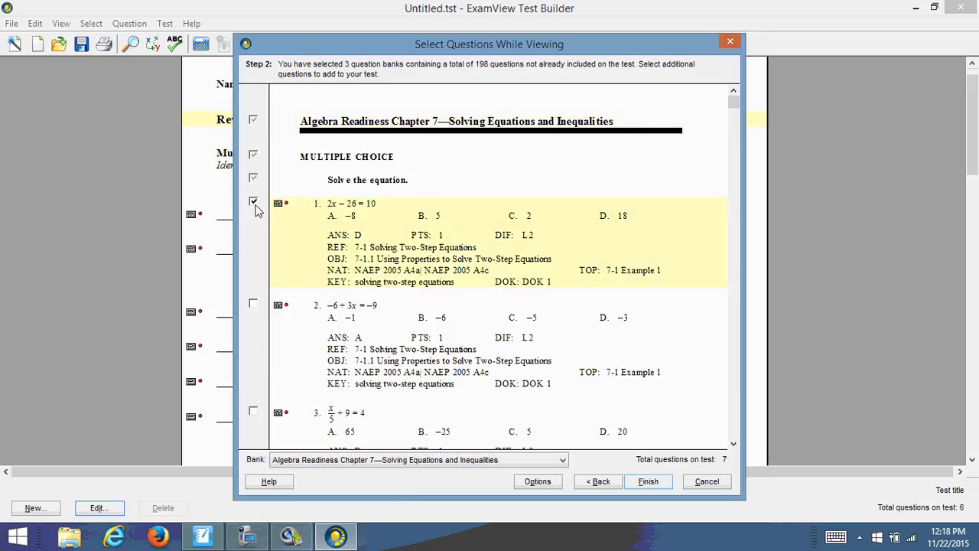
left_click(254, 305)
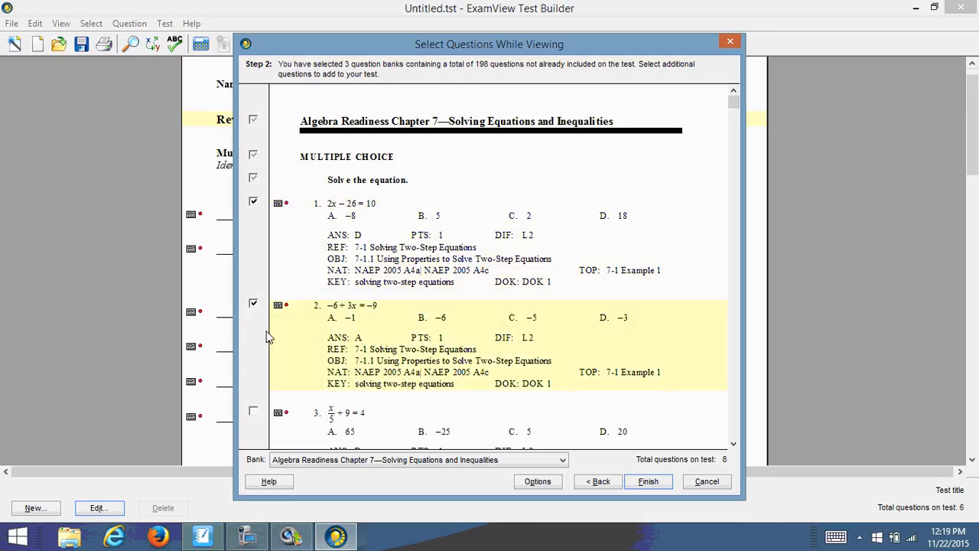
left_click(253, 414)
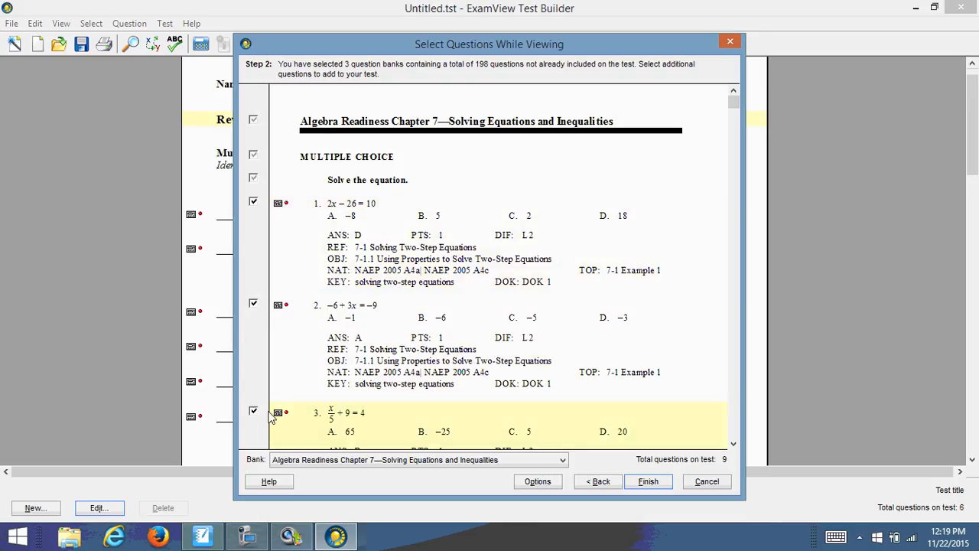
left_click(733, 443)
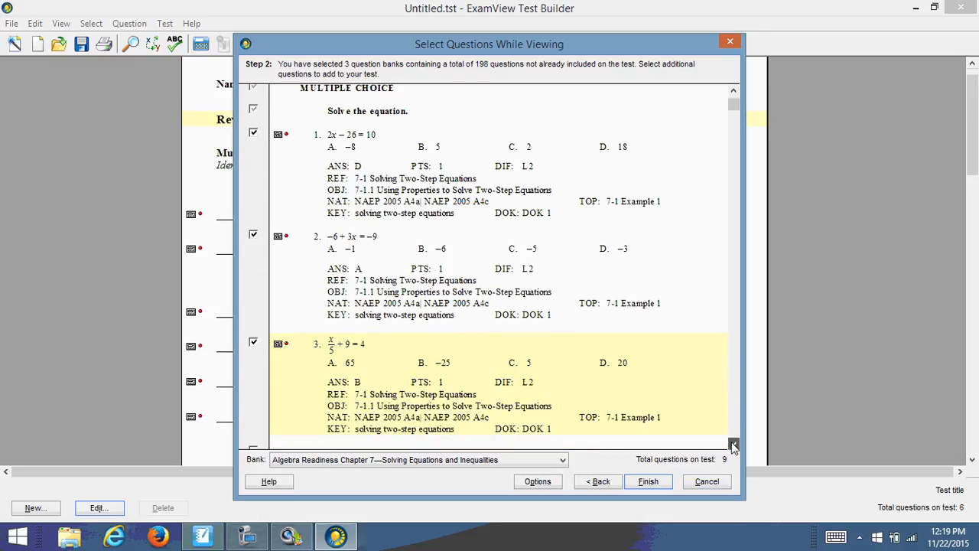
left_click_drag(733, 445, 733, 445)
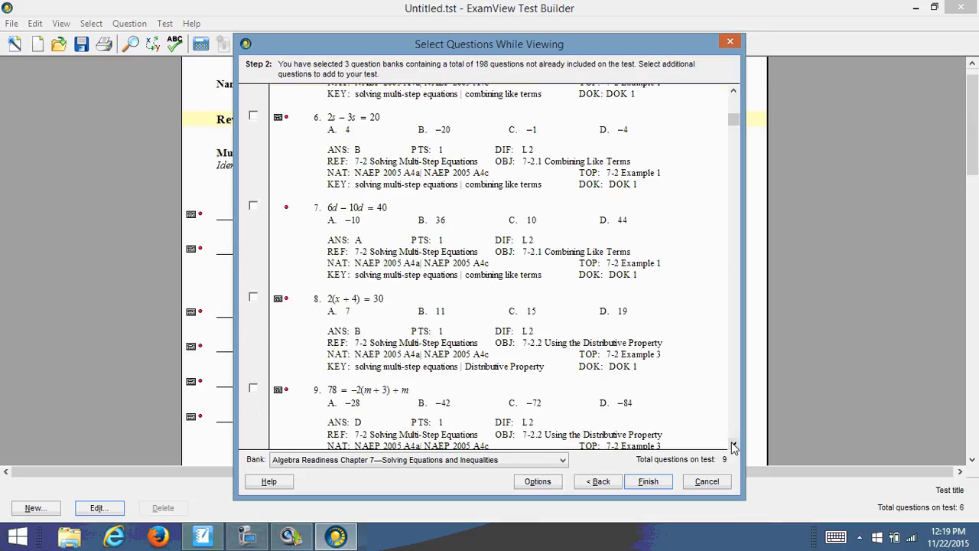
left_click(258, 302)
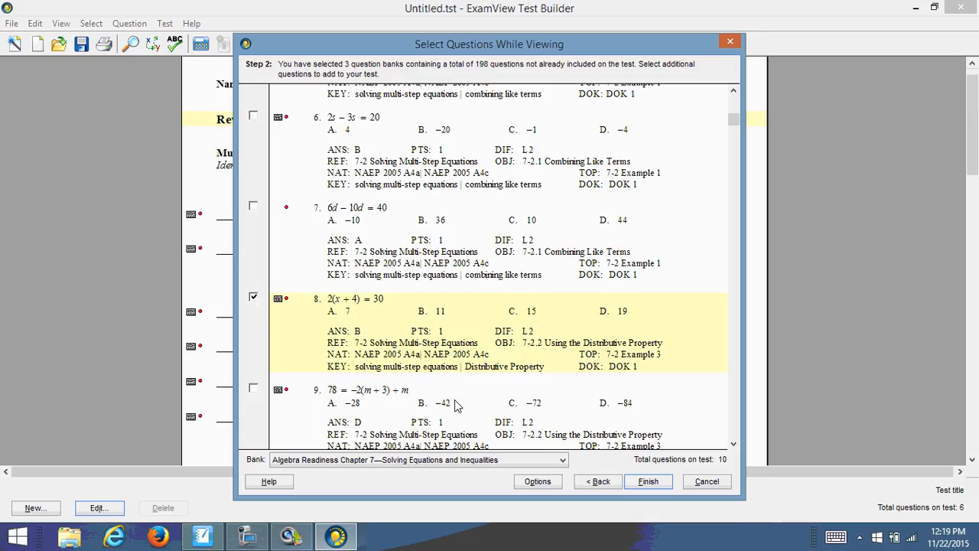
left_click(648, 483)
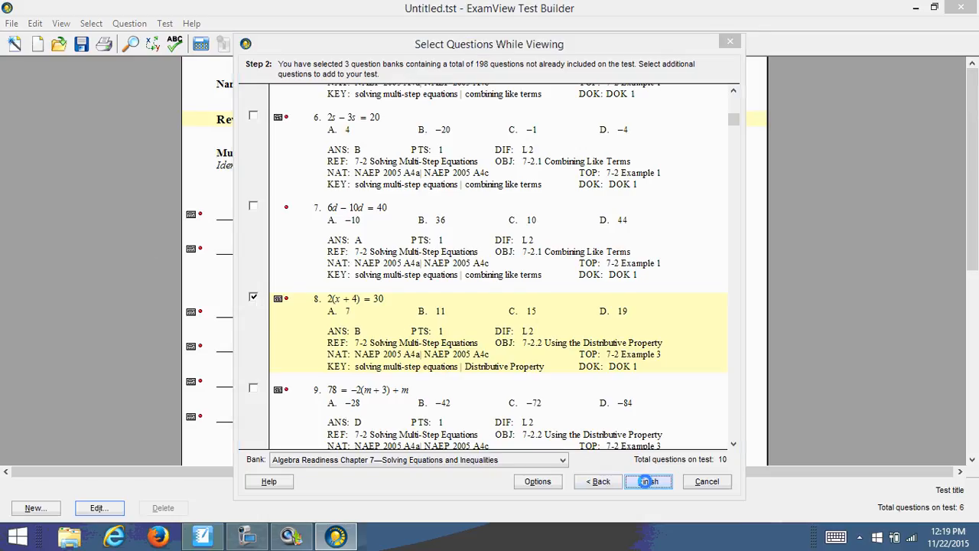
Print two versions of the test with scrambled questions, scrambled answer choices and newly calculated algorithm values
scroll(455, 253, "down", 5)
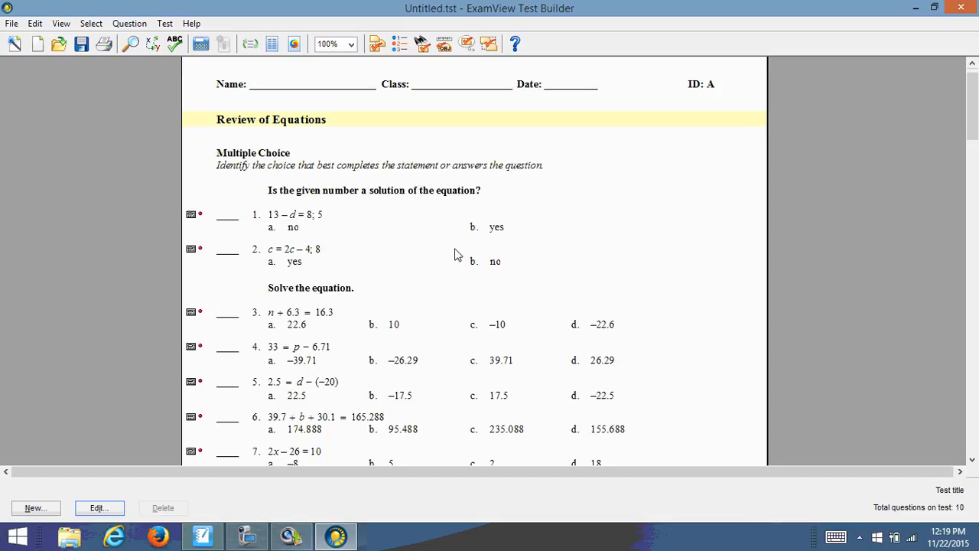
scroll(452, 253, "up", 5)
left_click(103, 44)
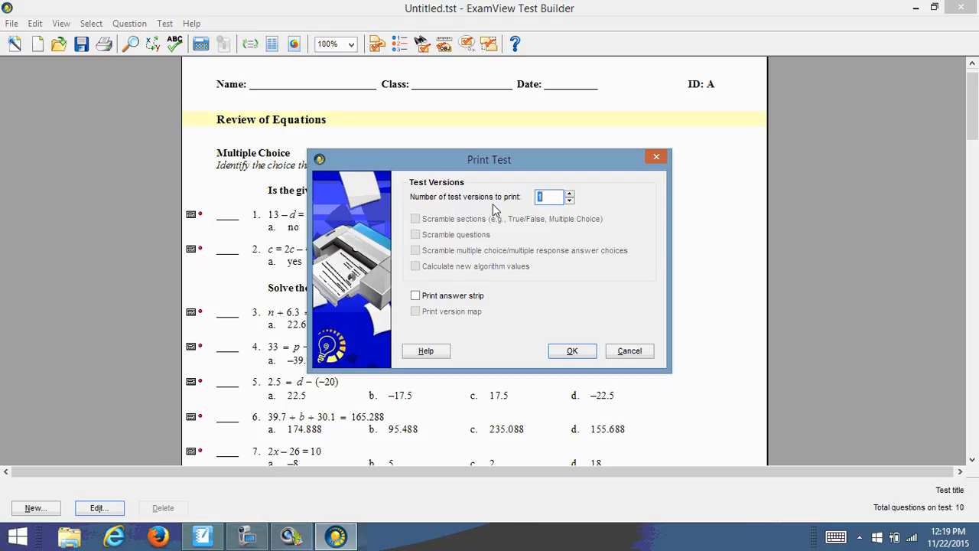
left_click(570, 195)
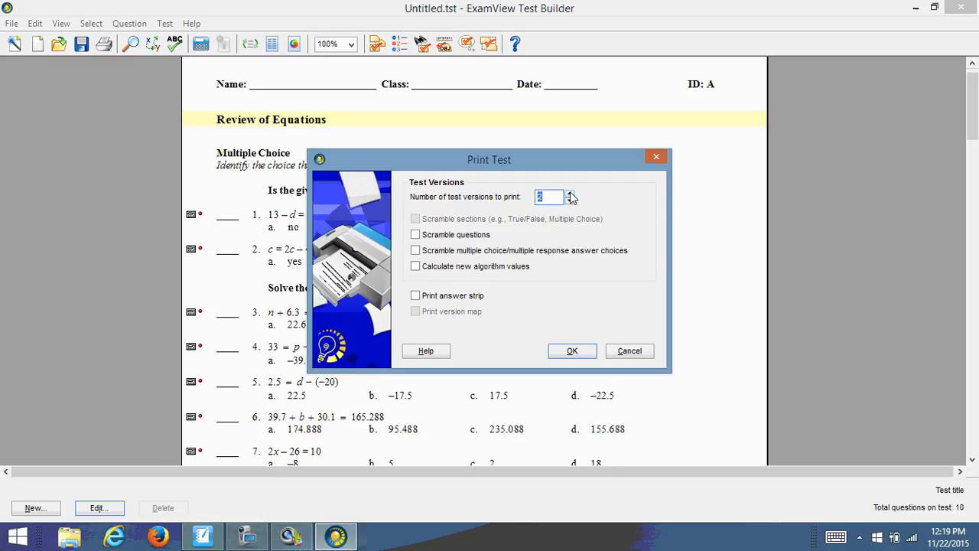
left_click(416, 236)
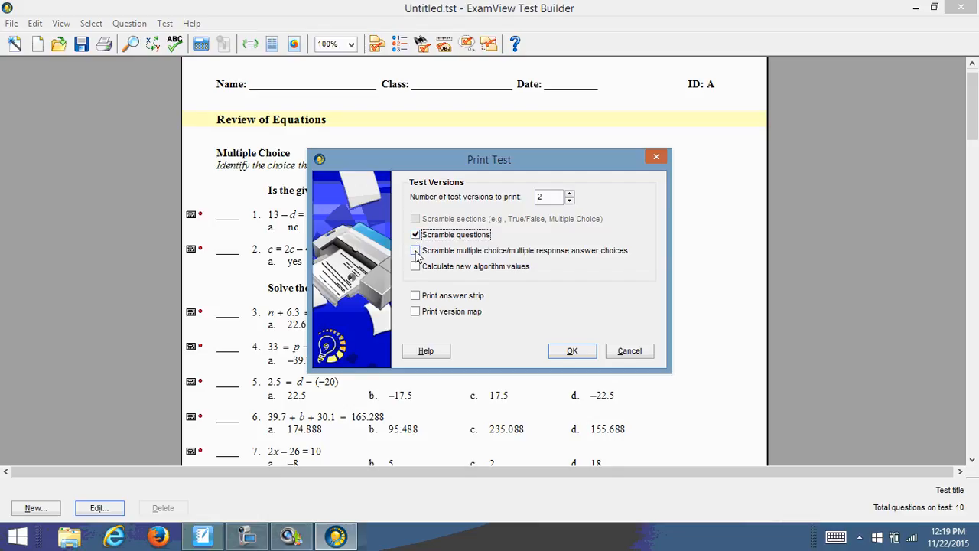
left_click(416, 252)
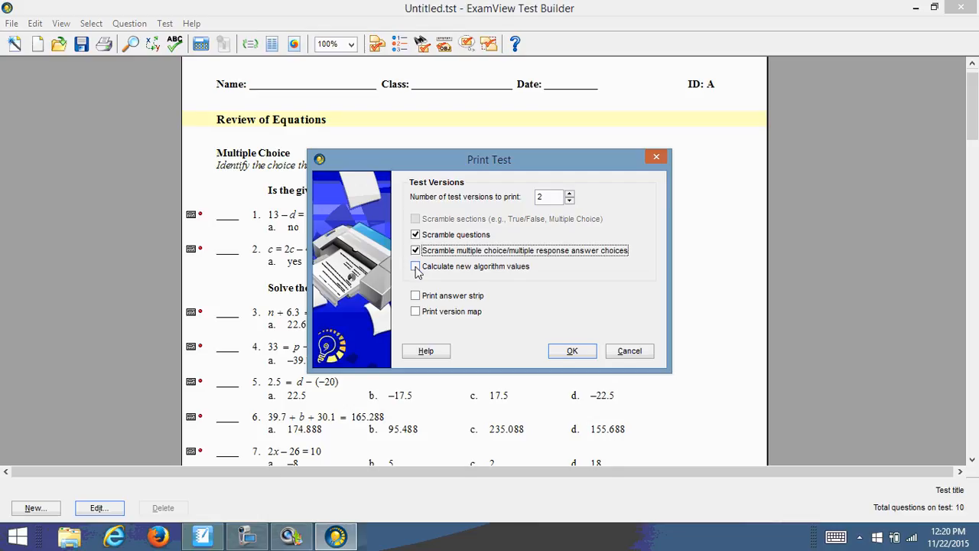
left_click(415, 267)
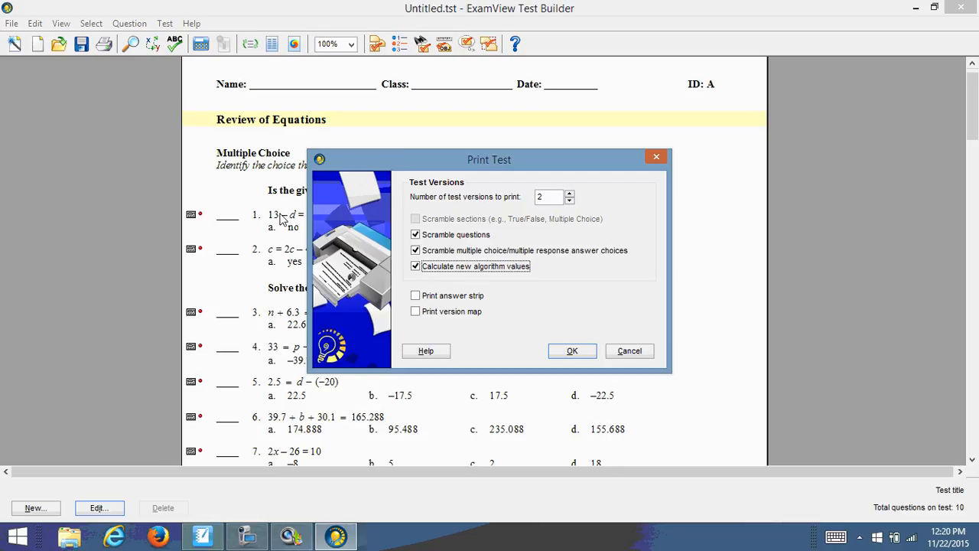
left_click(572, 354)
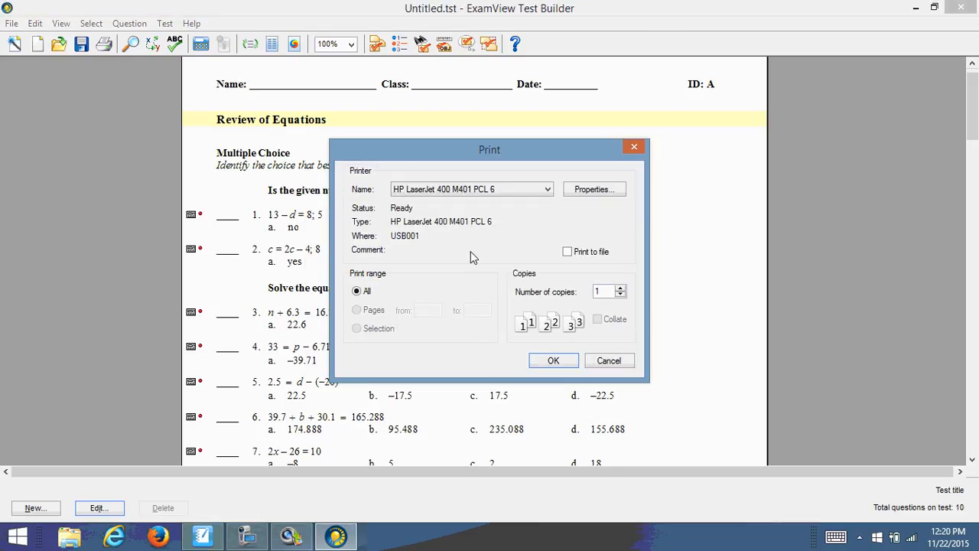
left_click(554, 360)
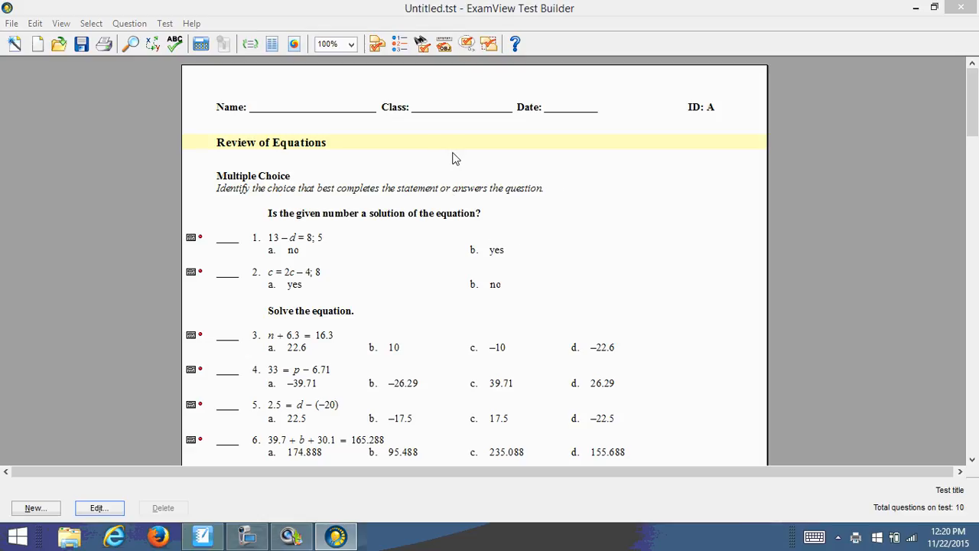
Review the test's Answer Section through question 10 and return to the start of the test
left_click_drag(963, 122, 921, 254)
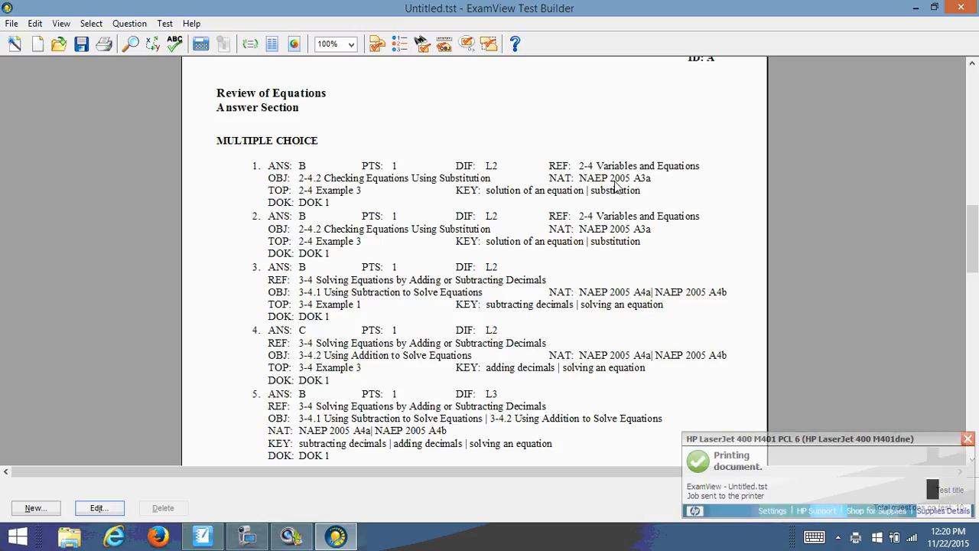
scroll(602, 204, "down", 5)
scroll(601, 205, "down", 10)
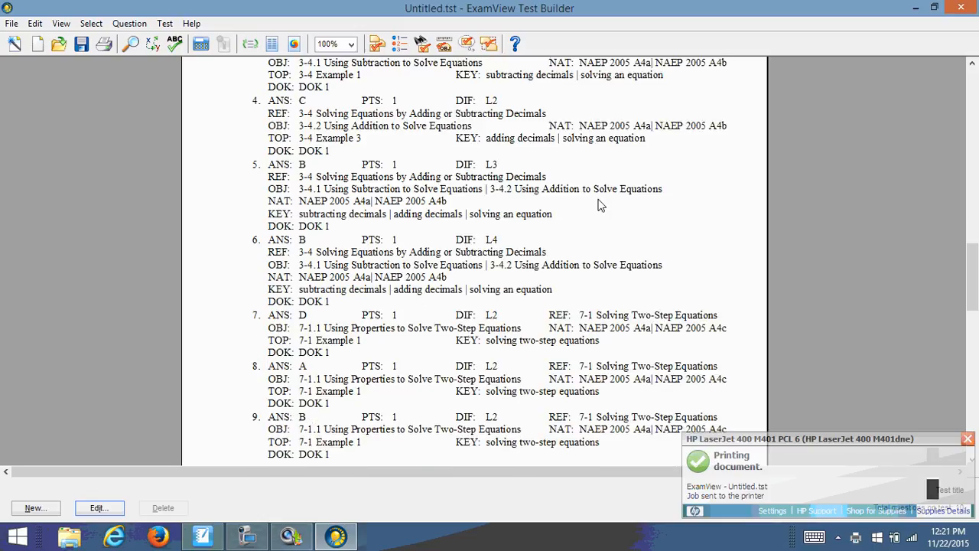
scroll(601, 205, "down", 5)
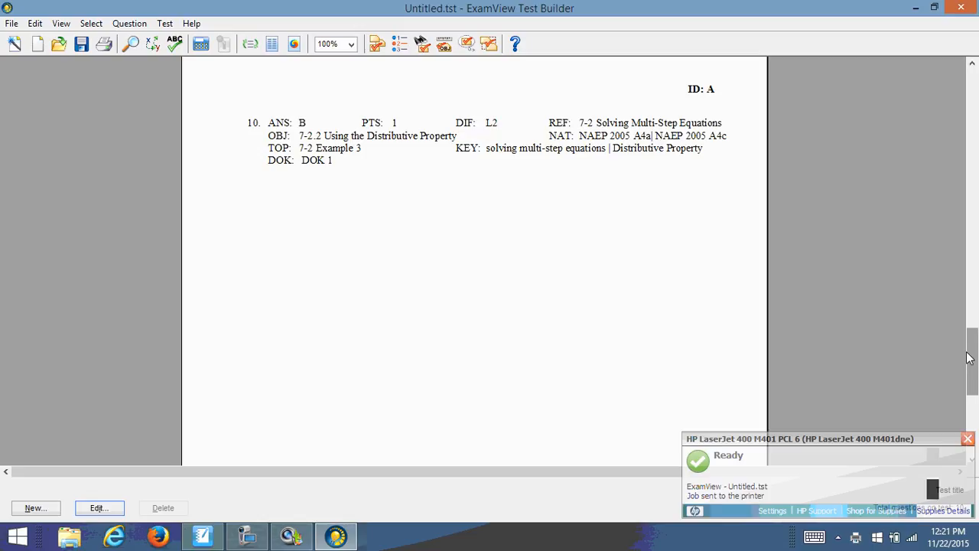
left_click_drag(968, 357, 971, 91)
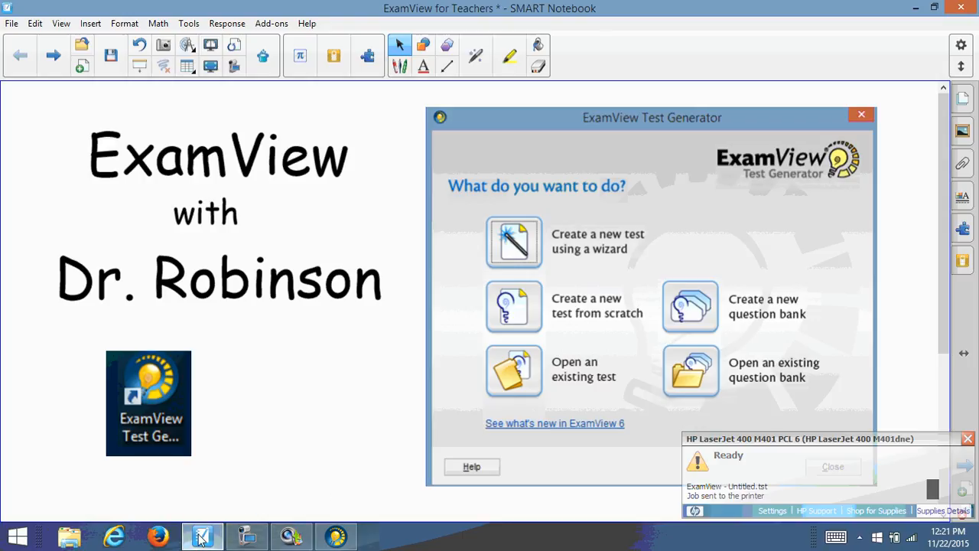
Start saving the test under a new name, and create and open an Exams folder inside the Tests folder
left_click(331, 537)
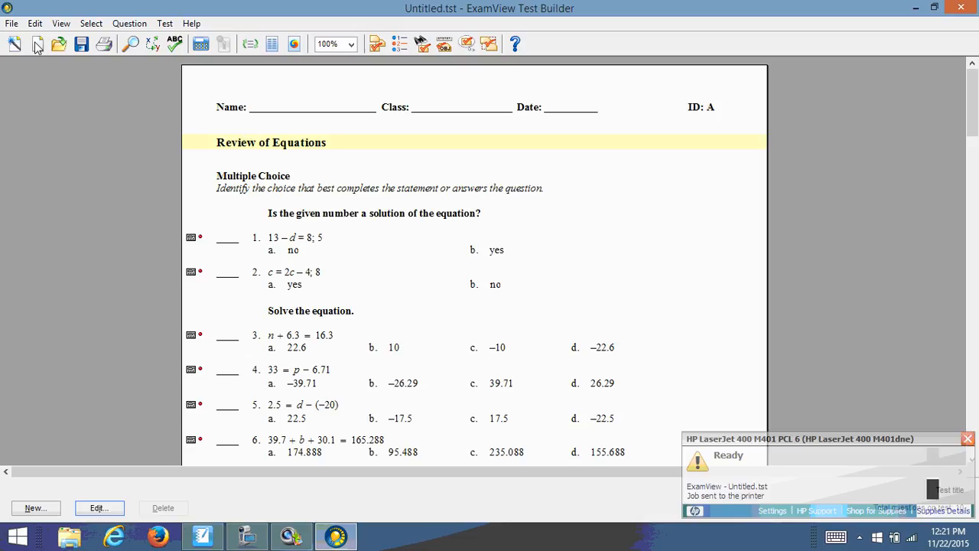
left_click(11, 22)
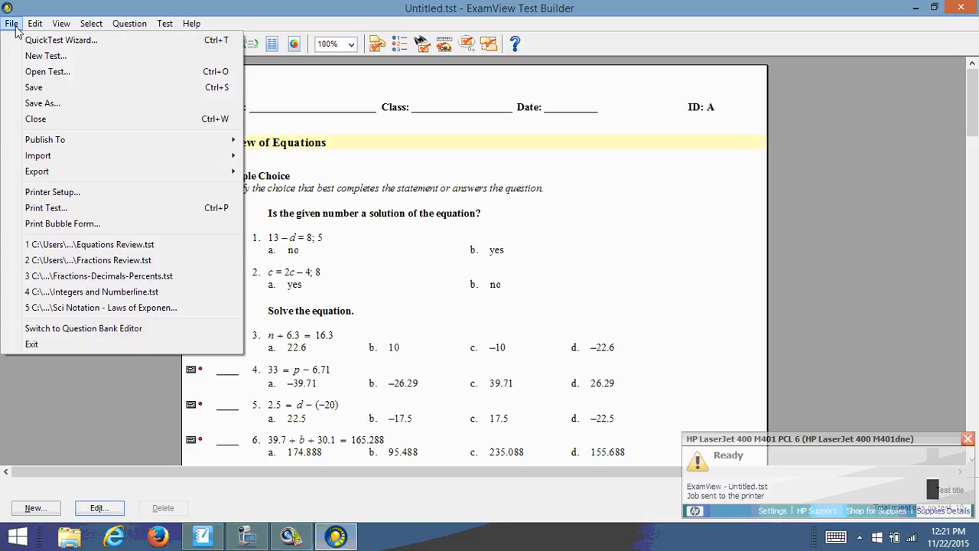
left_click(54, 104)
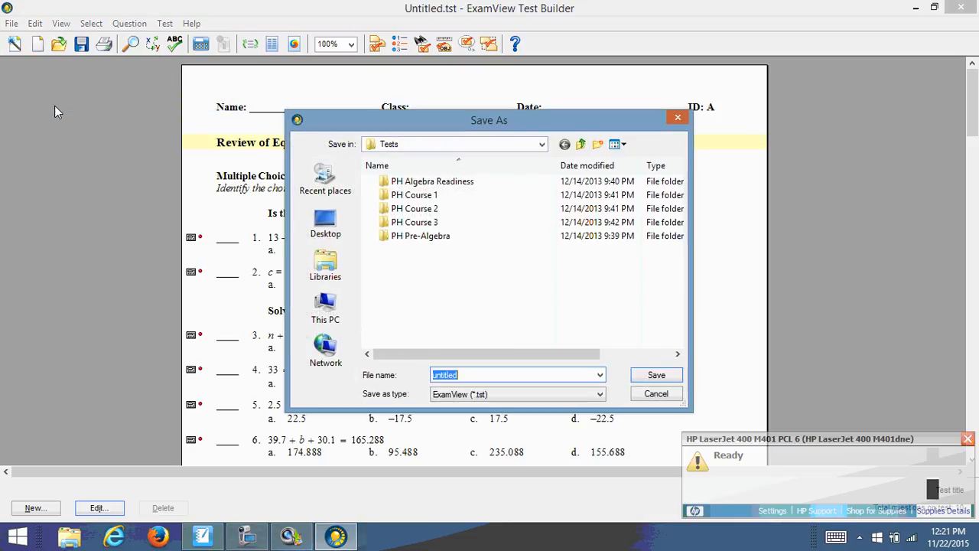
left_click(599, 145)
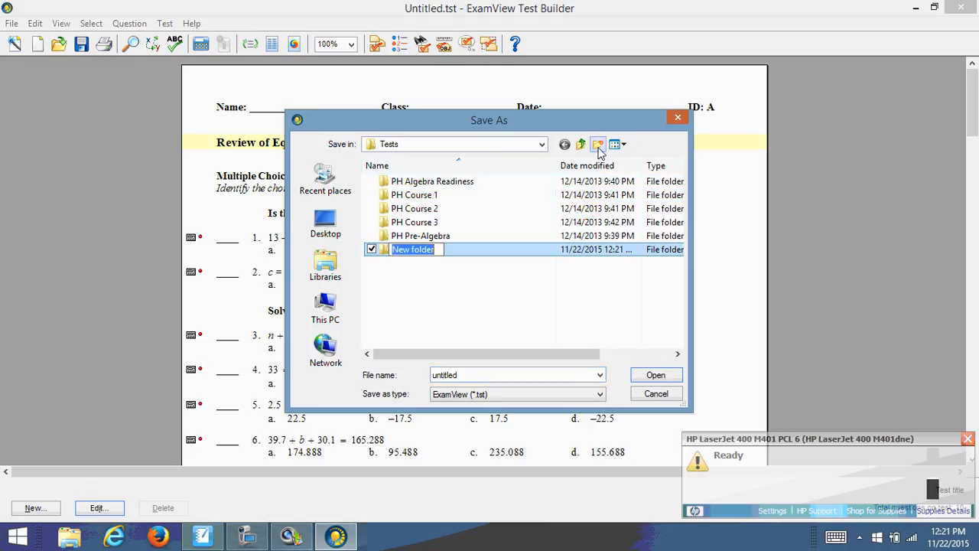
type("E")
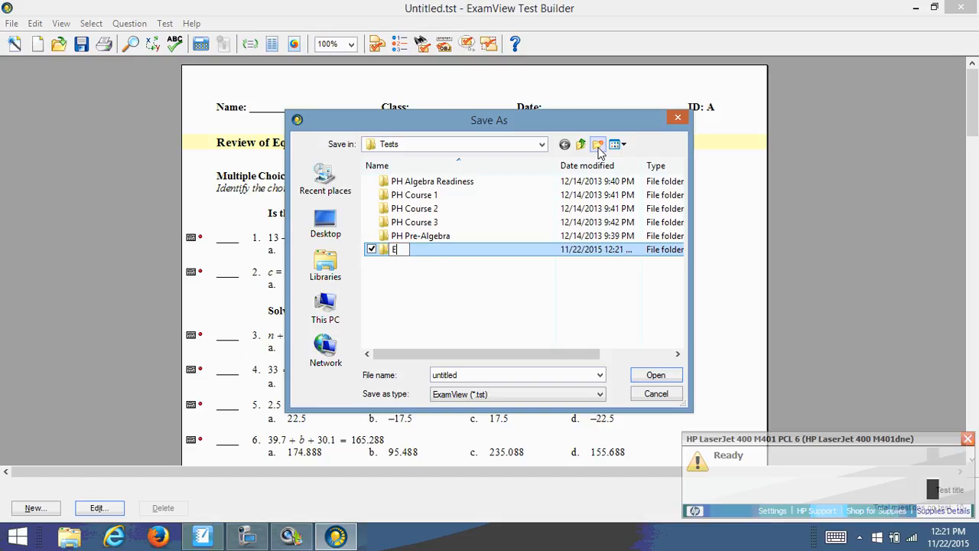
type("xams")
key("Return")
double_click(424, 253)
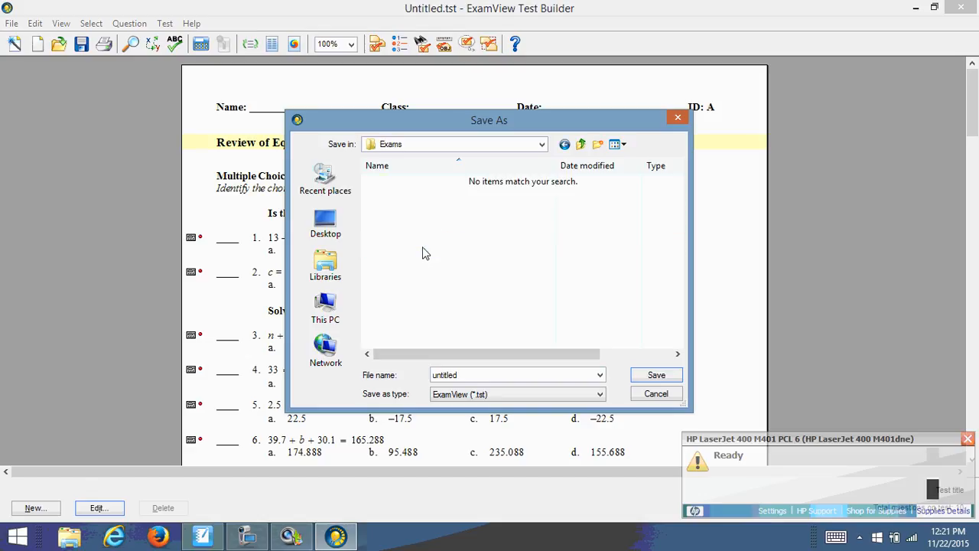
Save the test as Equations Review in the Exams folder
left_click(467, 373)
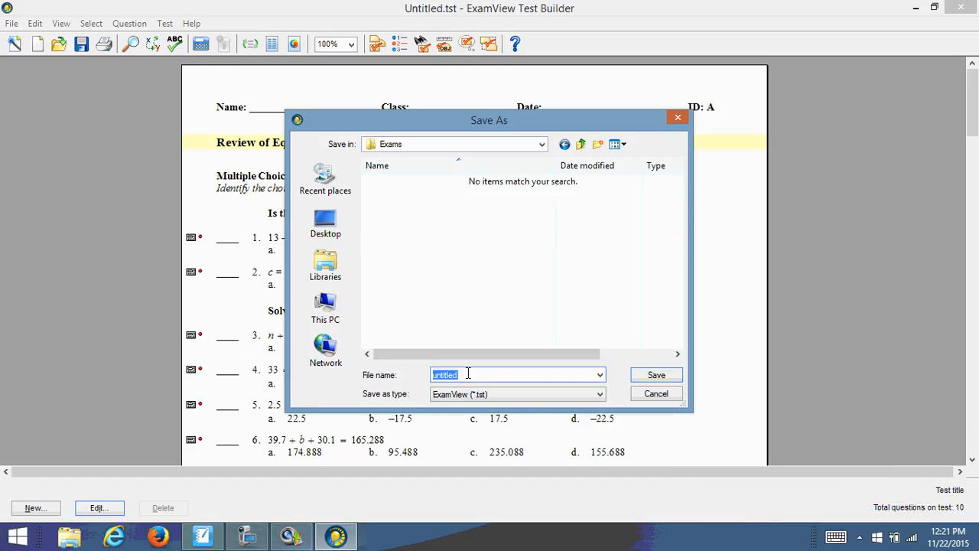
type("Equations Review")
key("Return")
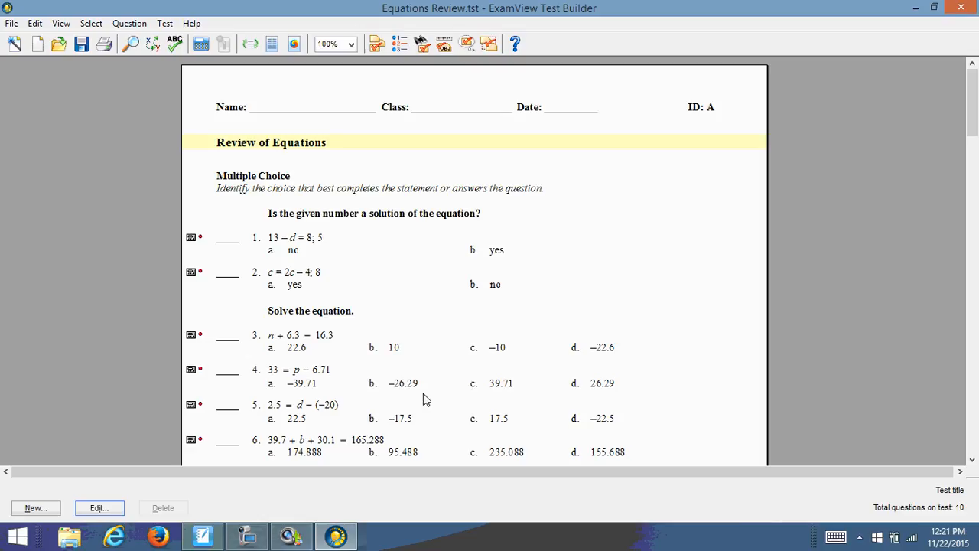
mouse_move(197, 541)
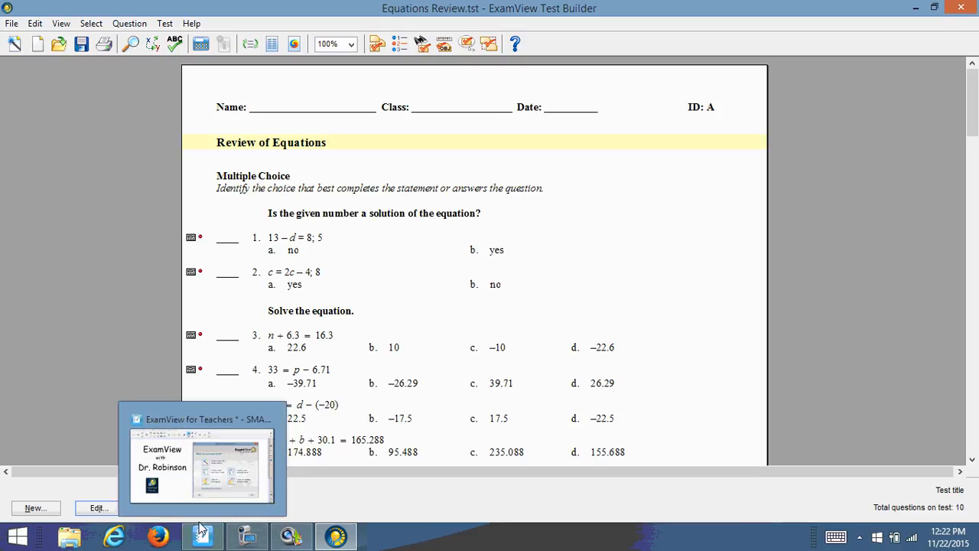
left_click(201, 533)
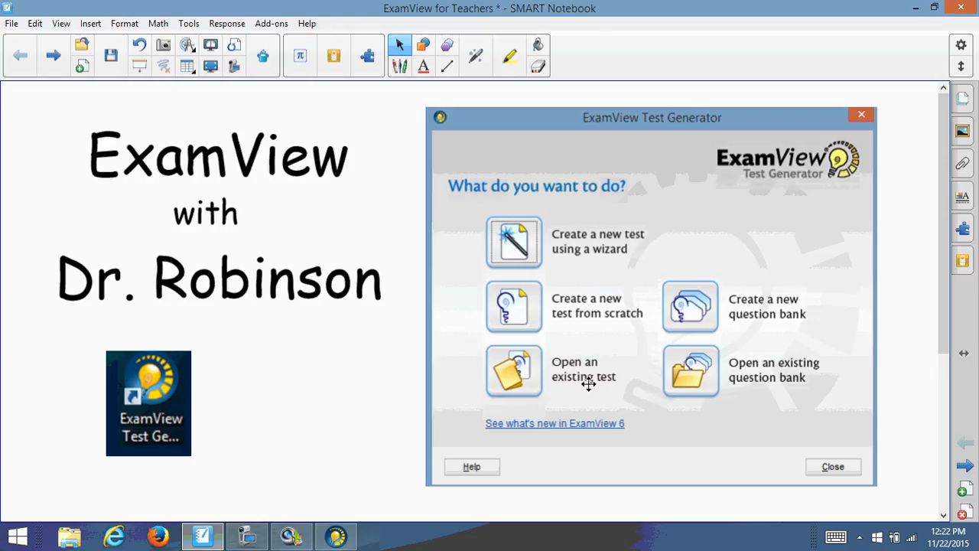
left_click(524, 370)
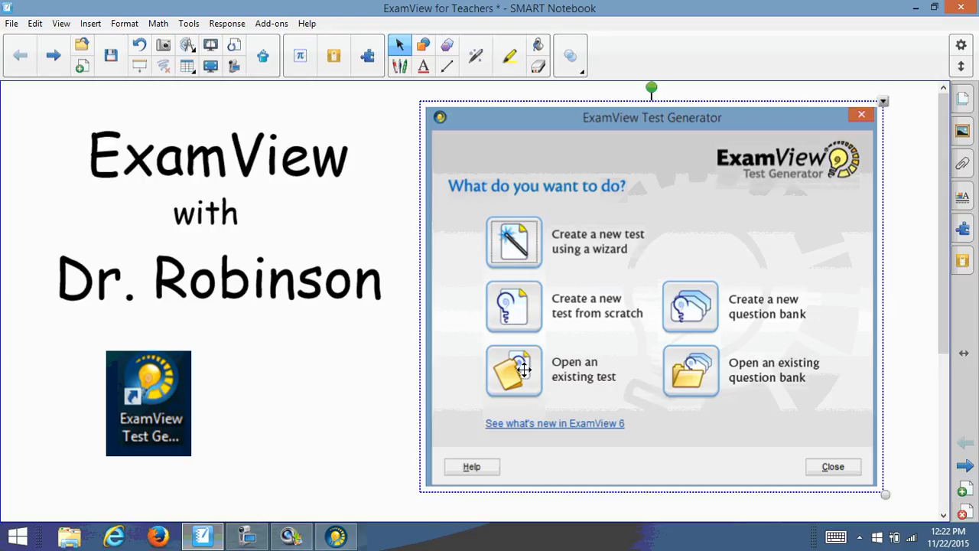
left_click(337, 537)
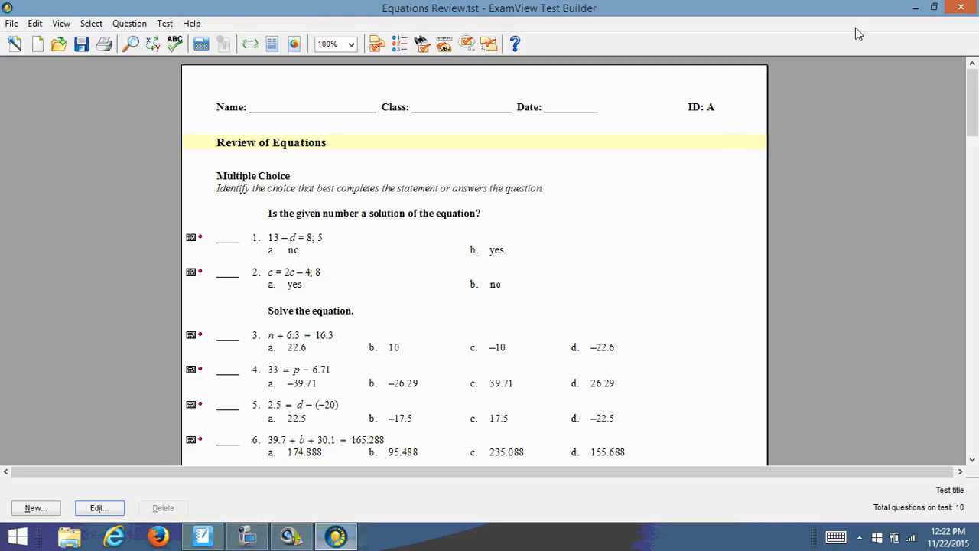
Close and restart ExamView, reopen the existing Equations Review test from the Exams folder, and dismiss the translation notice
left_click(961, 8)
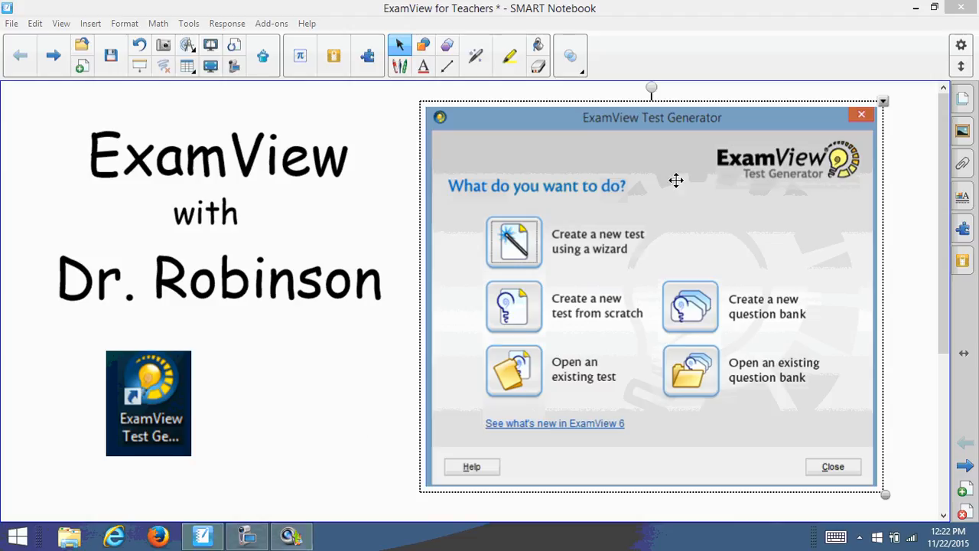
left_click(922, 8)
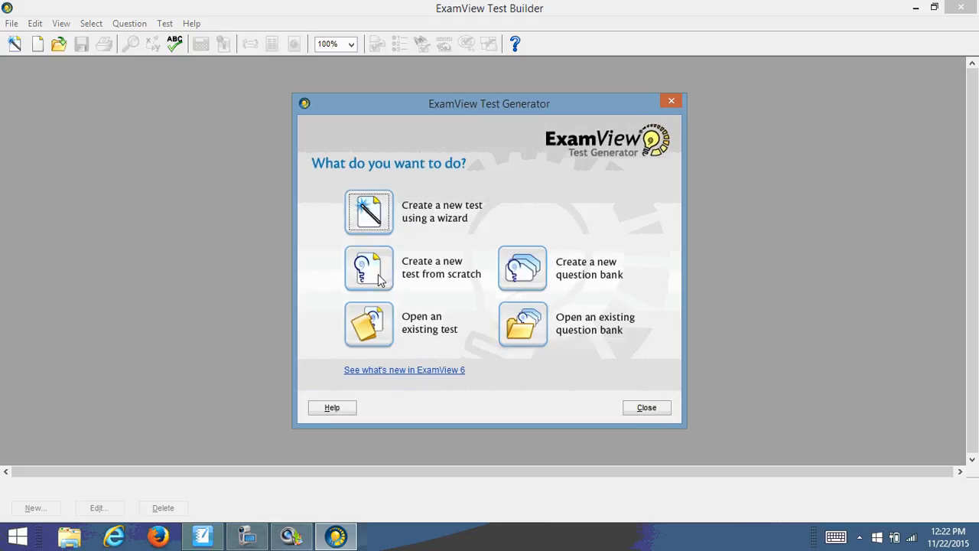
left_click(373, 334)
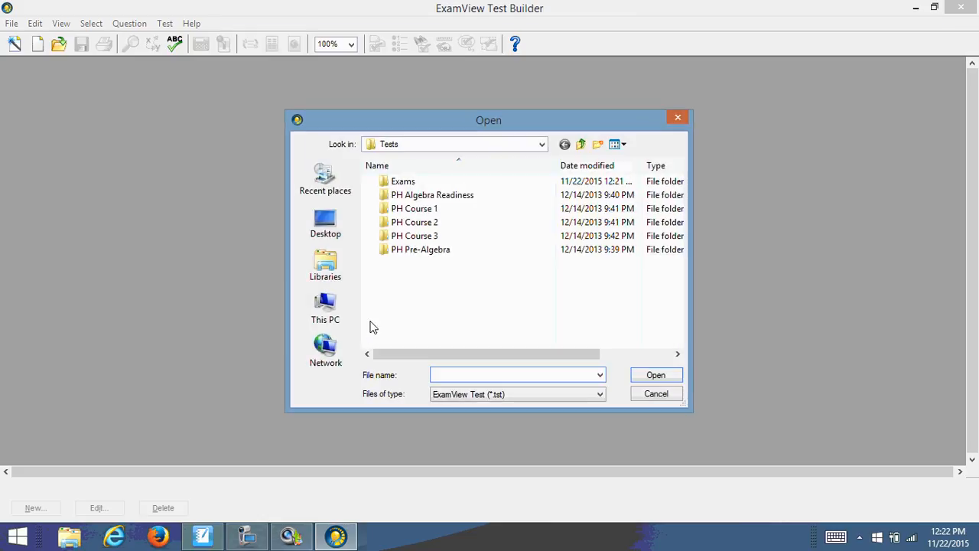
left_click(403, 185)
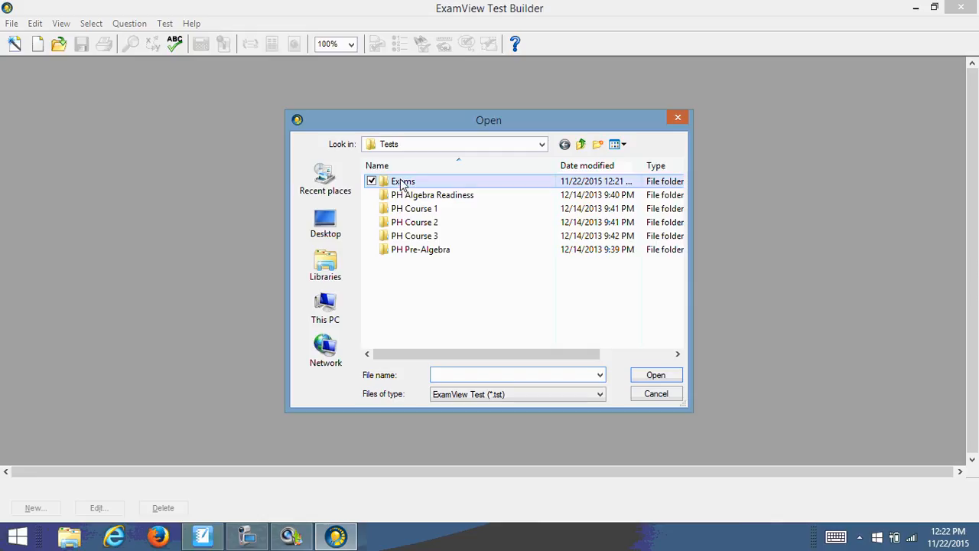
double_click(403, 185)
double_click(402, 189)
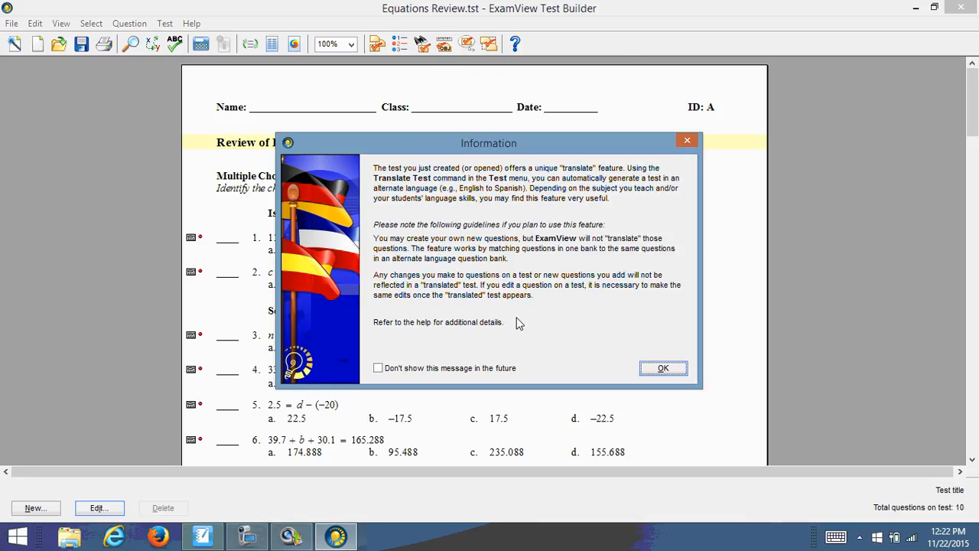
left_click(663, 370)
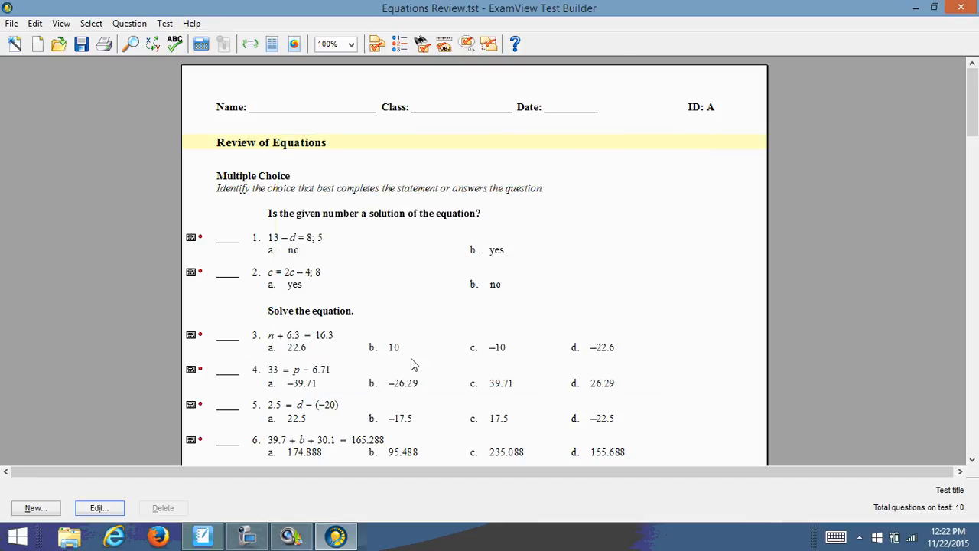
Switch to SMART Notebook and advance the presentation to its next page
left_click(218, 540)
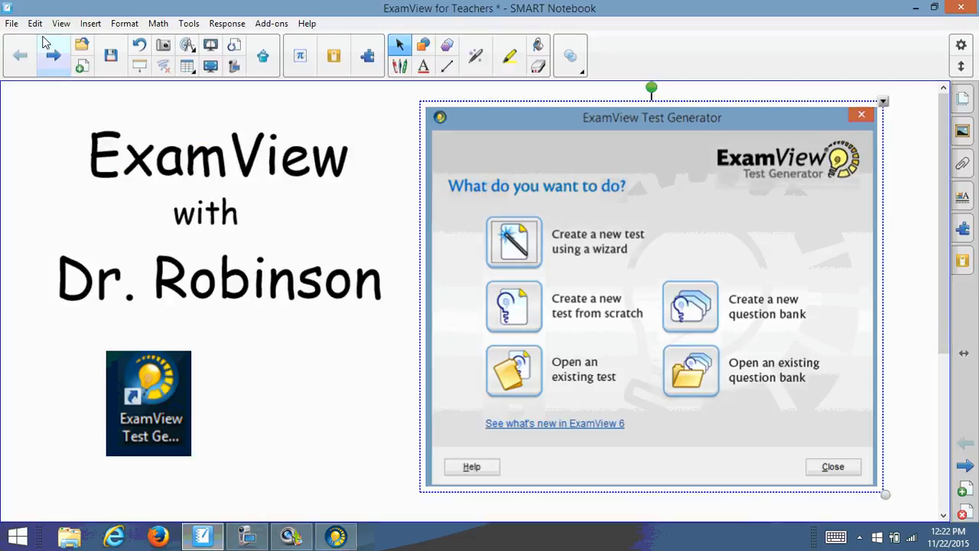
left_click(53, 57)
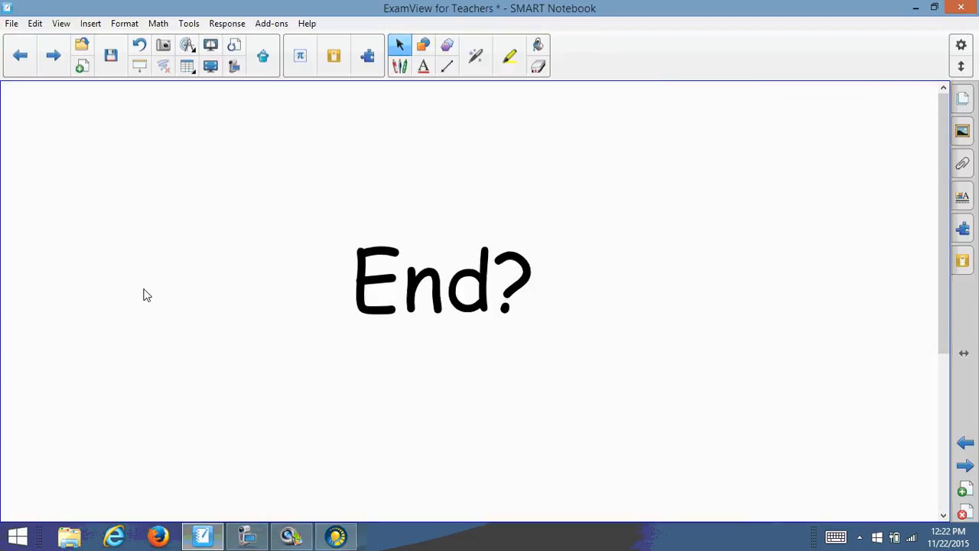
left_click(286, 538)
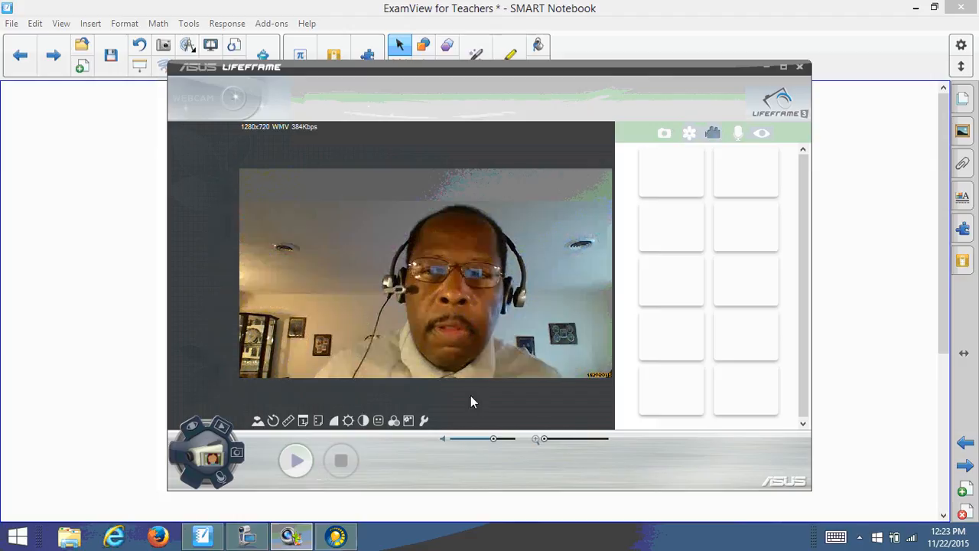
left_click(249, 535)
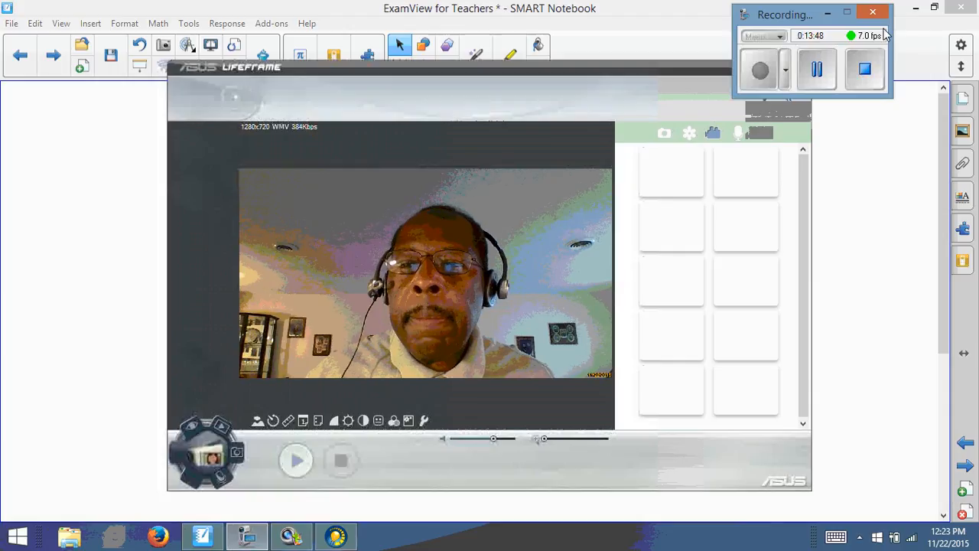